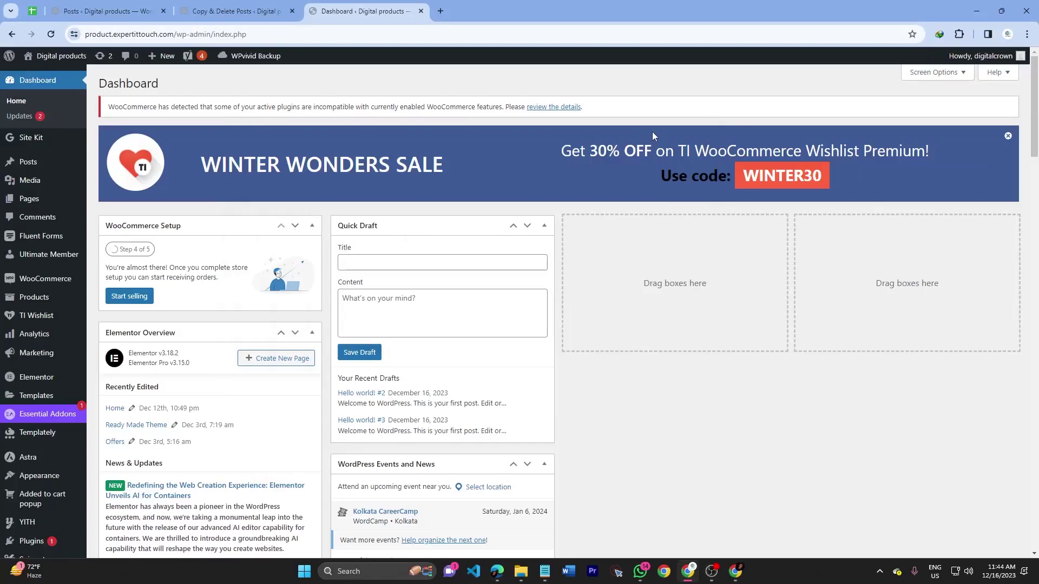
Open the live site's home page in a new tab, then return to the Dashboard
{"action": "middle_click", "coordinate": [43, 76]}
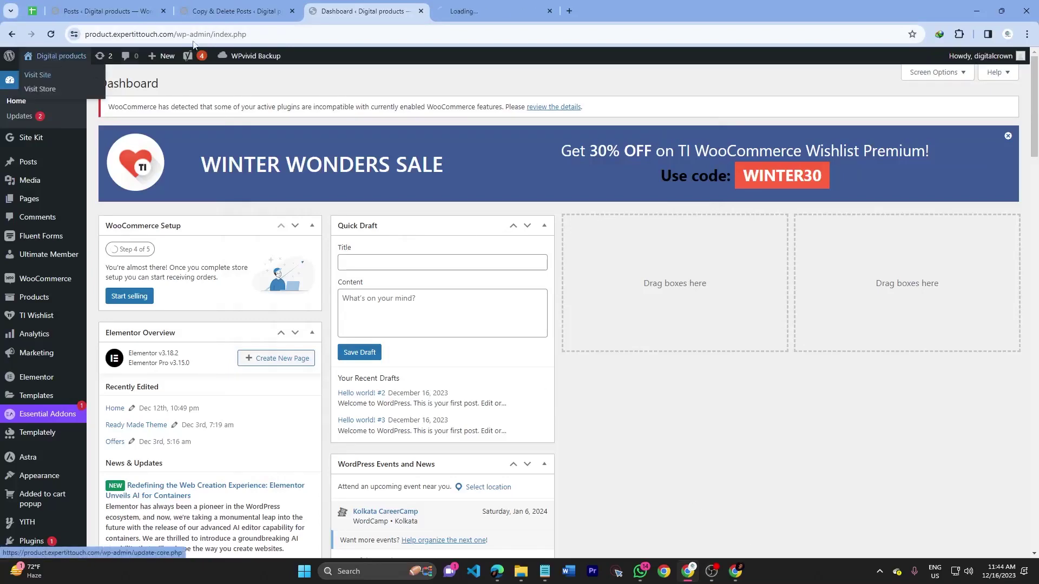
{"action": "left_click", "coordinate": [502, 15]}
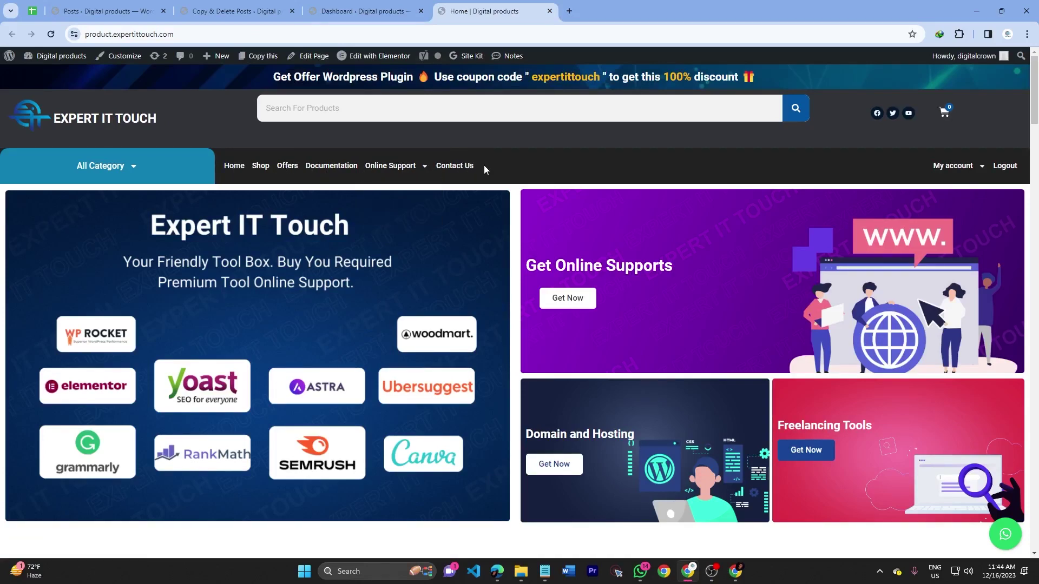
{"action": "left_click", "coordinate": [373, 13]}
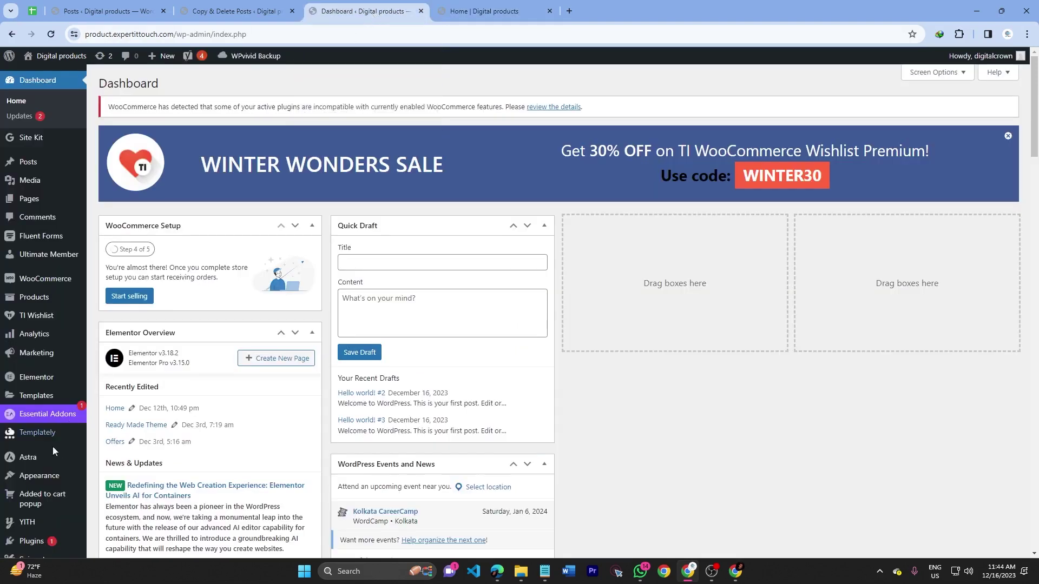
Open Appearance > Menus in a new tab and switch to the menu editor
{"action": "mouse_move", "coordinate": [42, 402]}
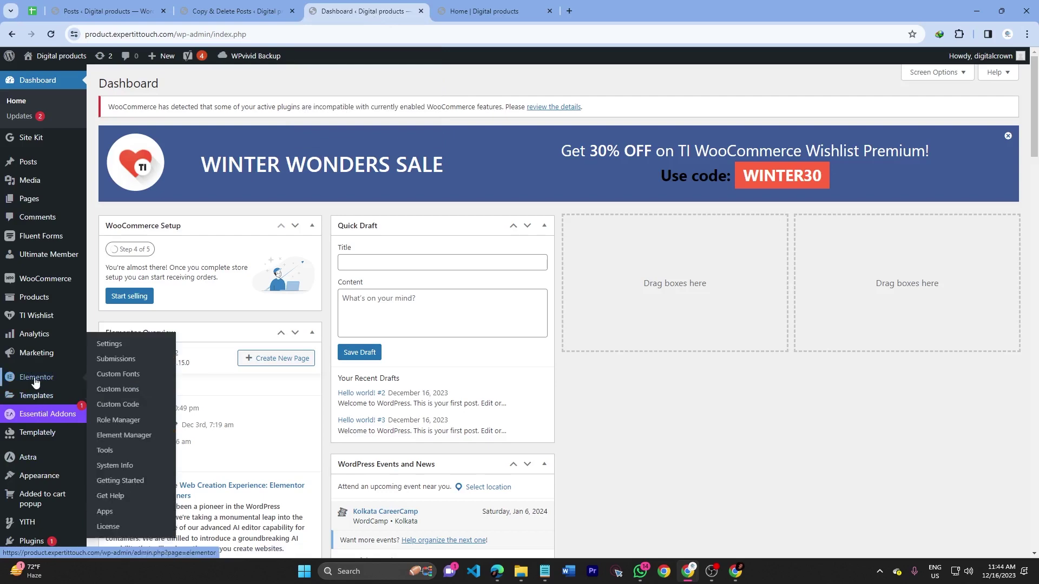
{"action": "scroll", "coordinate": [46, 334], "scroll_direction": "down", "scroll_amount": 3}
{"action": "mouse_move", "coordinate": [40, 315]}
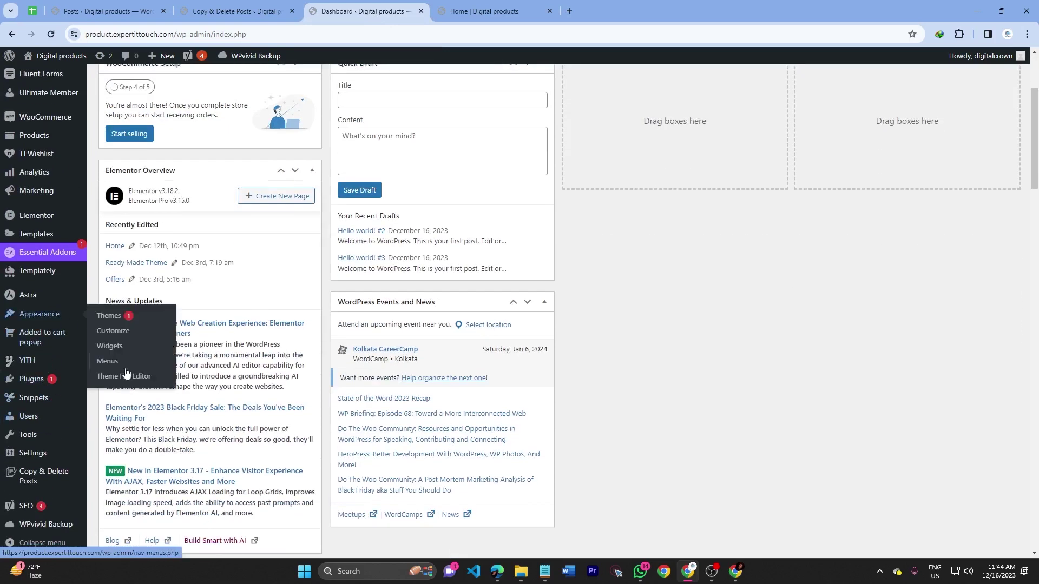
{"action": "middle_click", "coordinate": [111, 362]}
{"action": "left_click", "coordinate": [622, 11]}
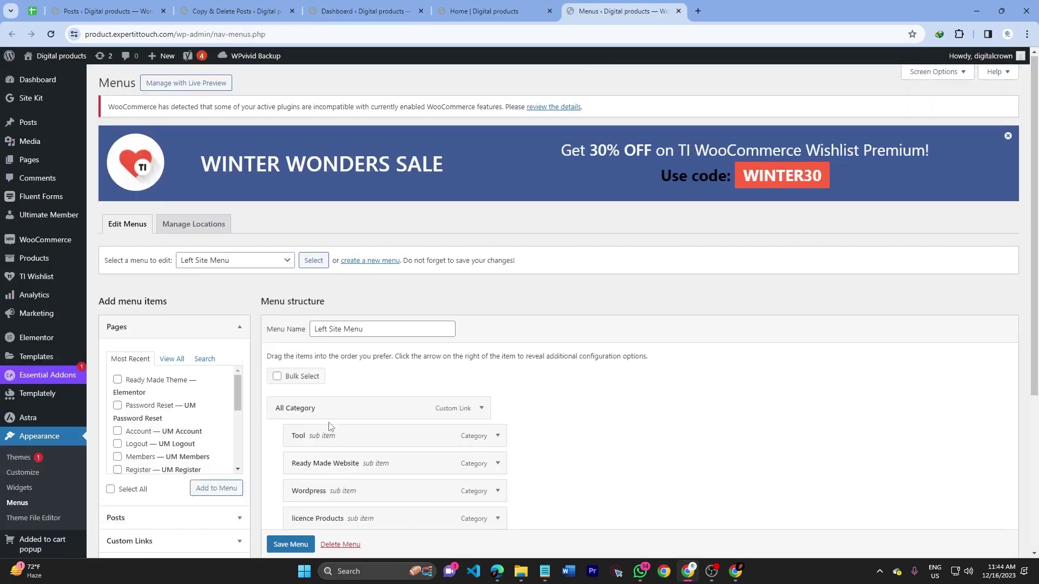
Close the Posts and Copy & Delete Posts tabs and return to the Menus editor tab
{"action": "scroll", "coordinate": [125, 330], "scroll_direction": "down", "scroll_amount": 4}
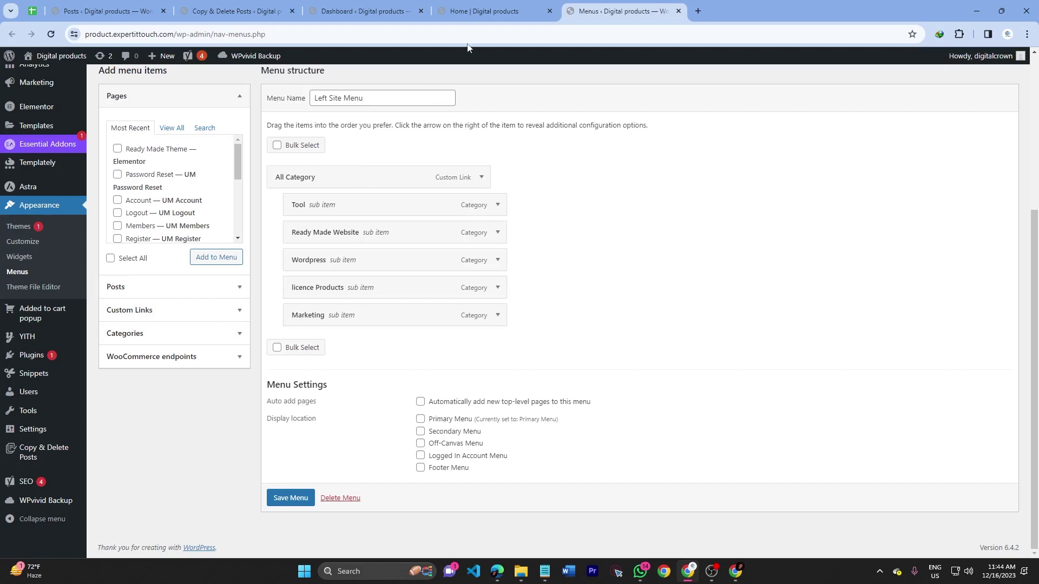
{"action": "left_click", "coordinate": [482, 11]}
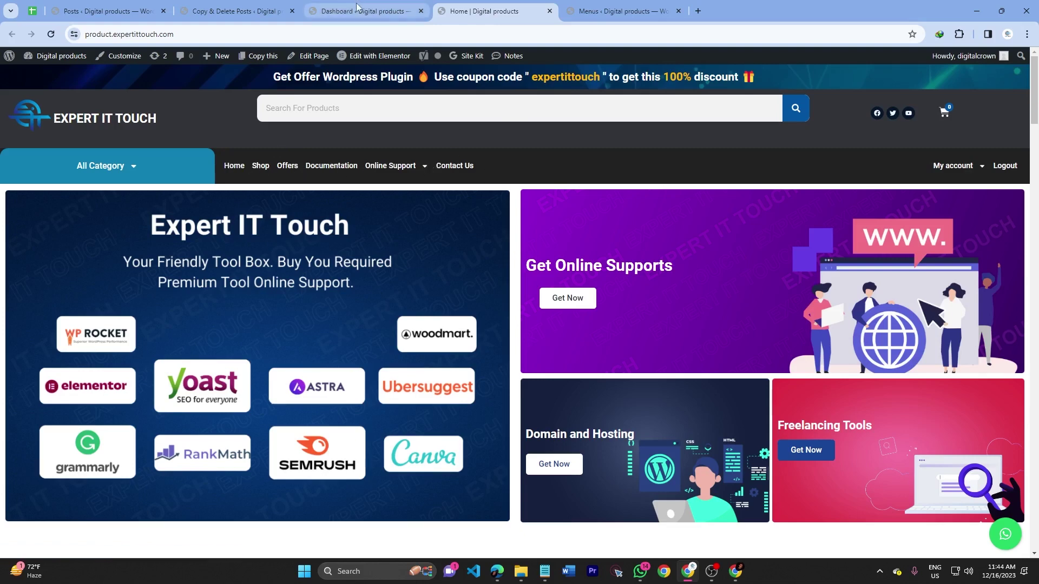
{"action": "middle_click", "coordinate": [238, 11]}
{"action": "middle_click", "coordinate": [140, 11]}
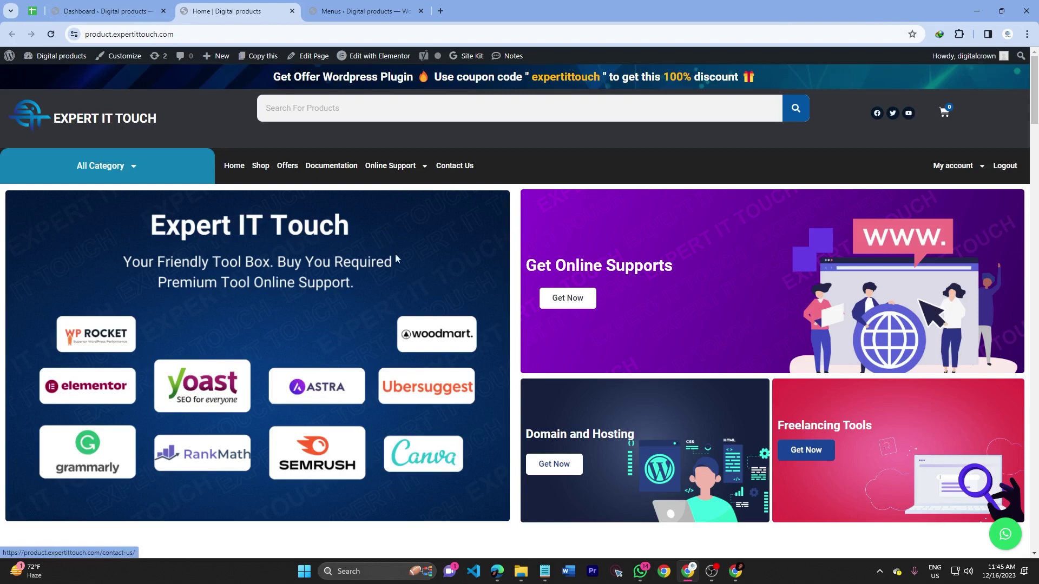
{"action": "left_click", "coordinate": [357, 11]}
{"action": "left_click", "coordinate": [290, 4]}
{"action": "left_click", "coordinate": [357, 11]}
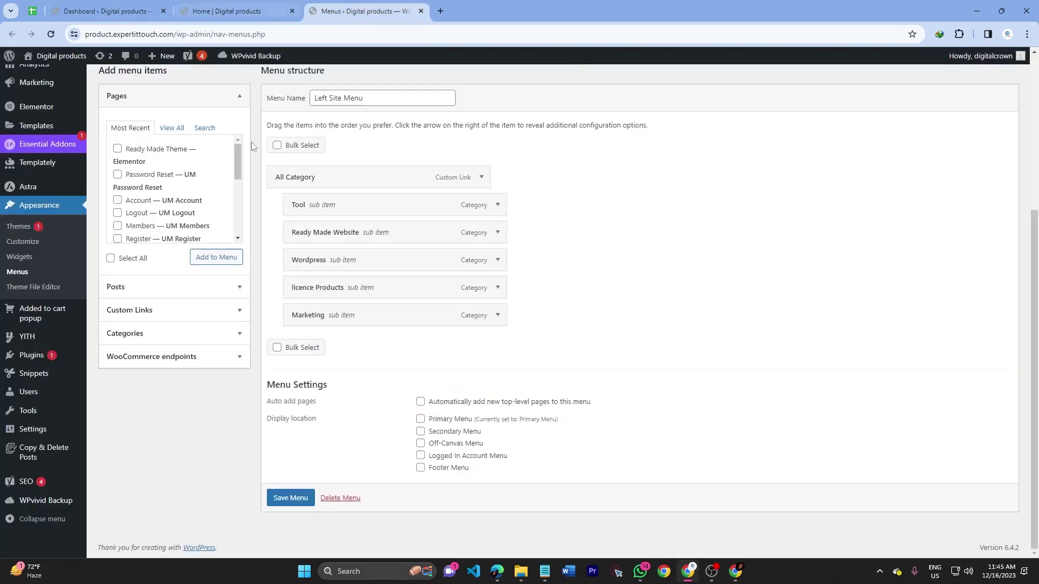
{"action": "scroll", "coordinate": [433, 71], "scroll_direction": "up", "scroll_amount": 4}
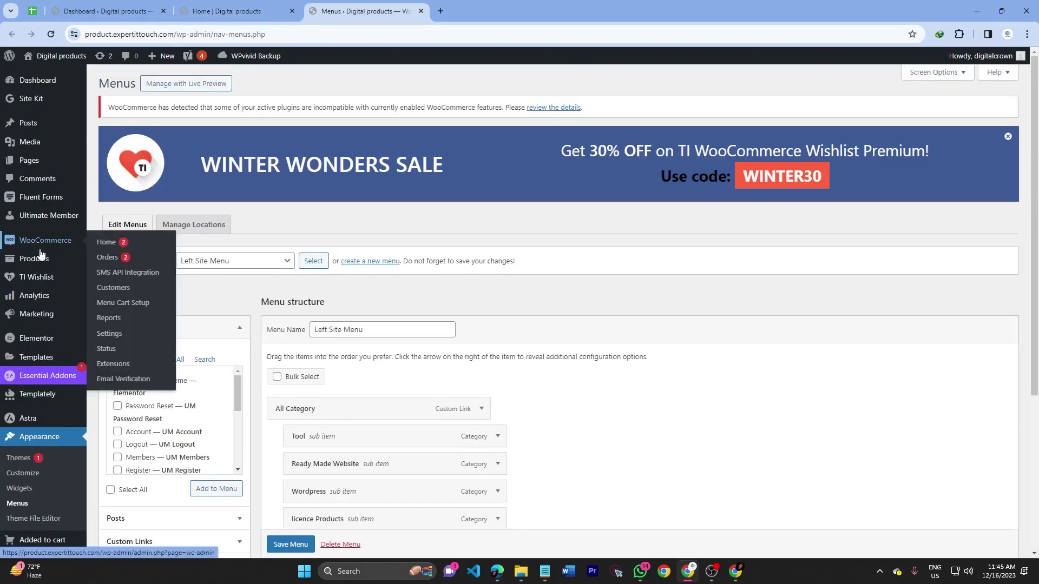
Open All Products in a new tab, check the GreenMart product's categories, then return to Categories
{"action": "mouse_move", "coordinate": [38, 260]}
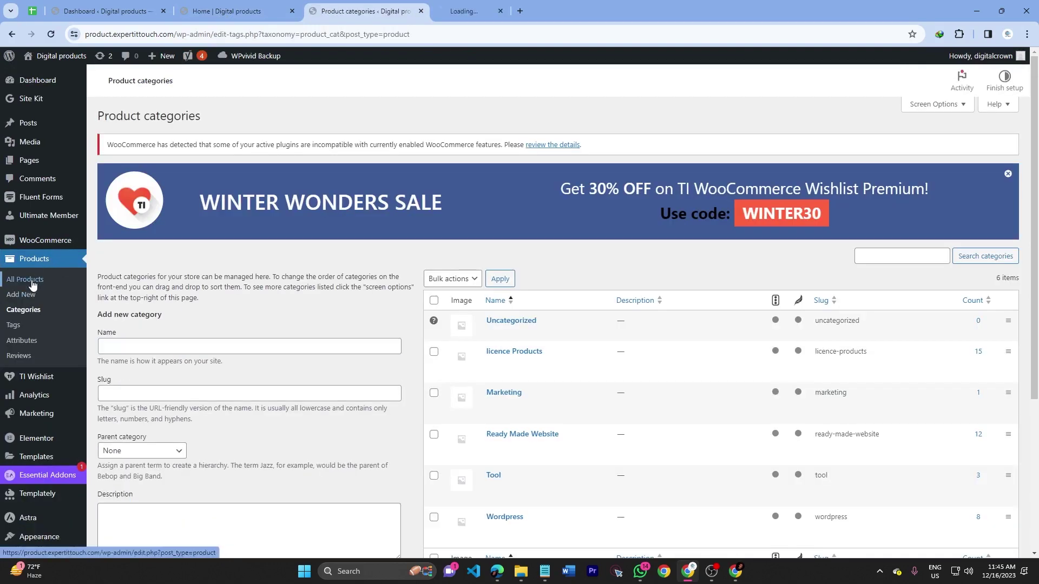
{"action": "left_click", "coordinate": [32, 285], "text": "ctrl+shift"}
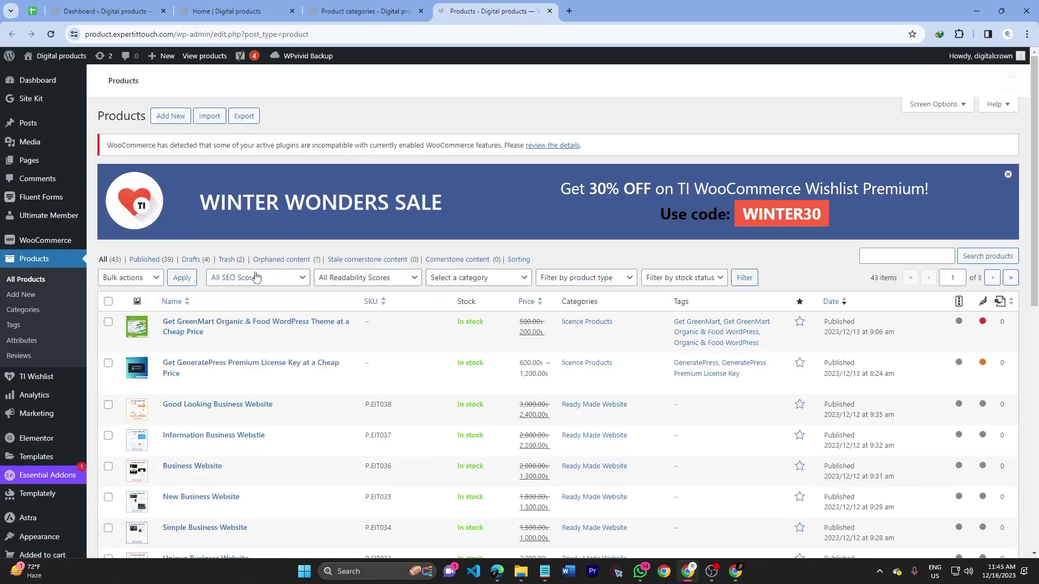
{"action": "mouse_move", "coordinate": [179, 329]}
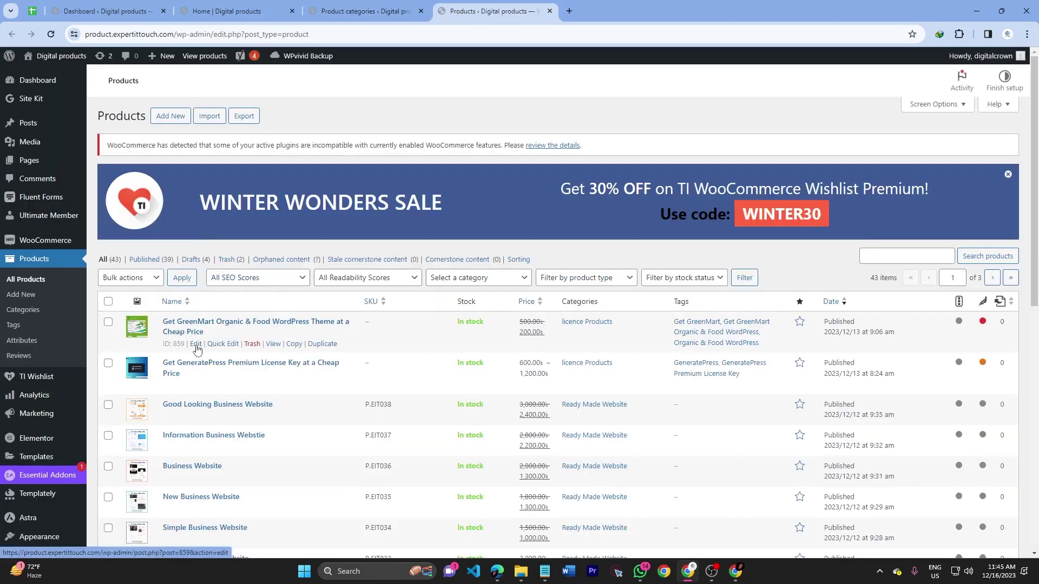
{"action": "left_click", "coordinate": [196, 344]}
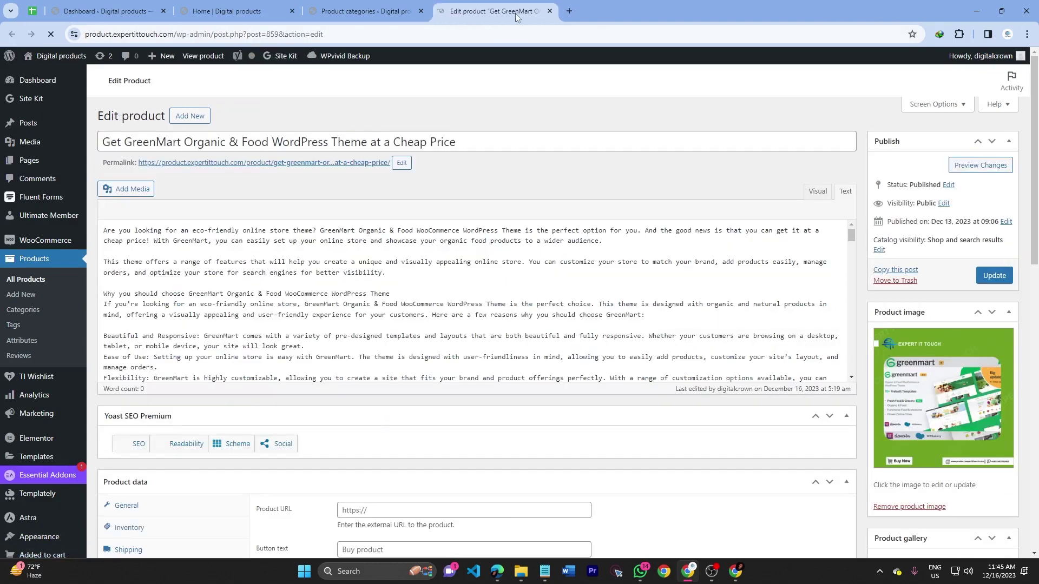
{"action": "scroll", "coordinate": [894, 203], "scroll_direction": "down", "scroll_amount": 10}
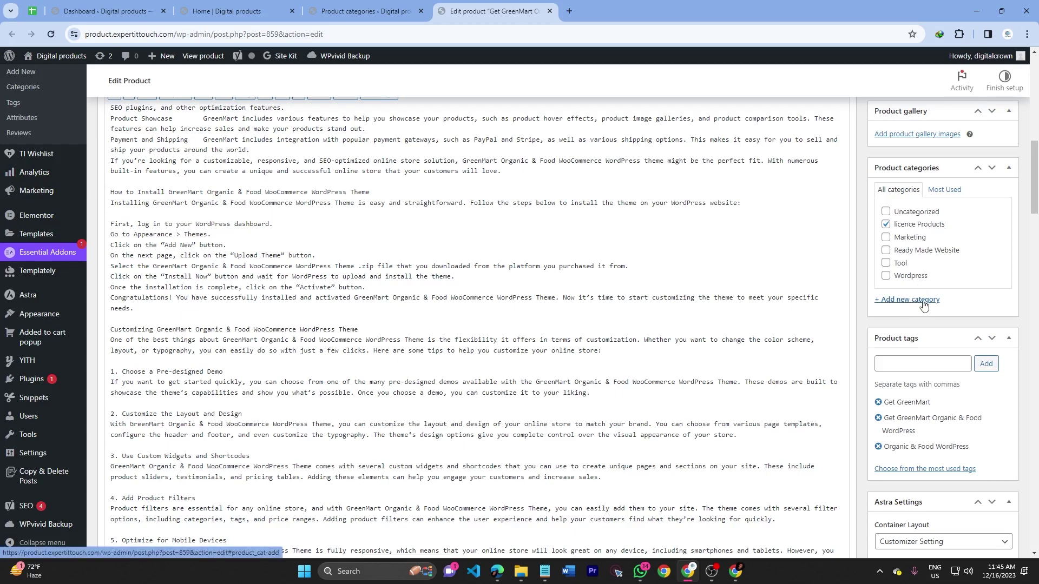
{"action": "left_click", "coordinate": [361, 10]}
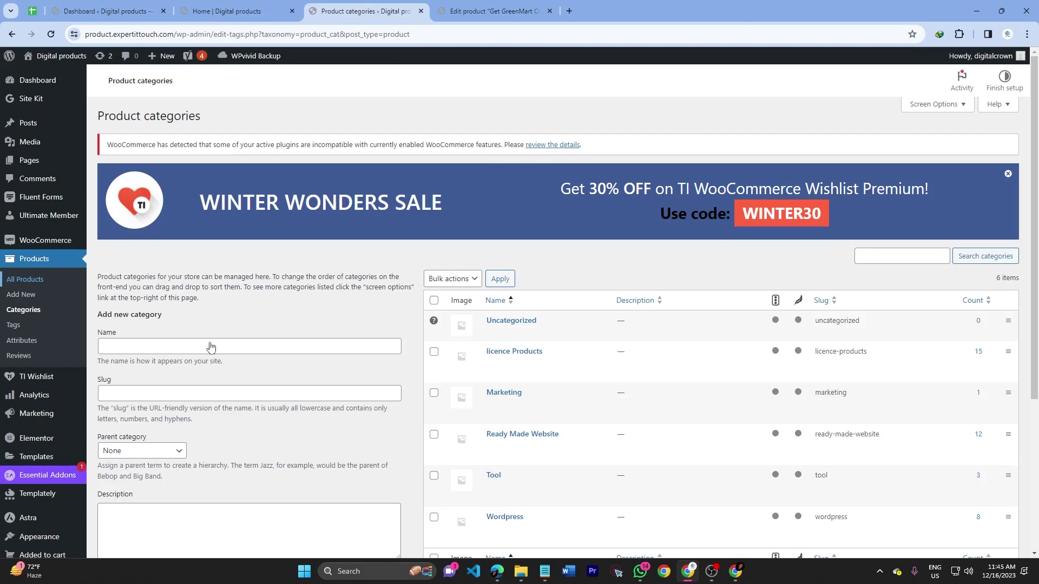
Add a product category named 'Name' through the Add new category form
{"action": "scroll", "coordinate": [211, 347], "scroll_direction": "down", "scroll_amount": 4}
{"action": "scroll", "coordinate": [499, 204], "scroll_direction": "up", "scroll_amount": 2}
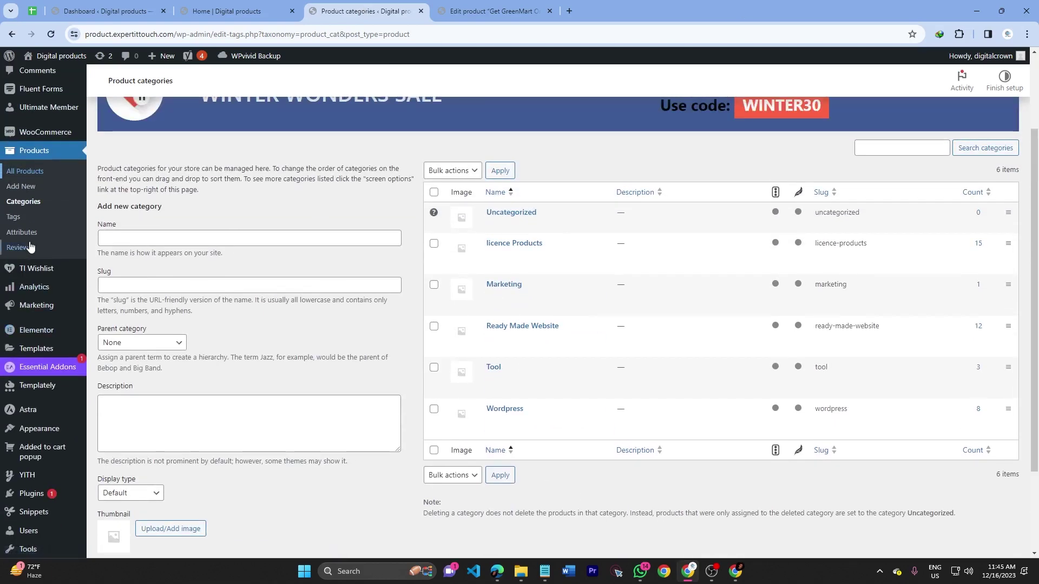
{"action": "left_click", "coordinate": [167, 244]}
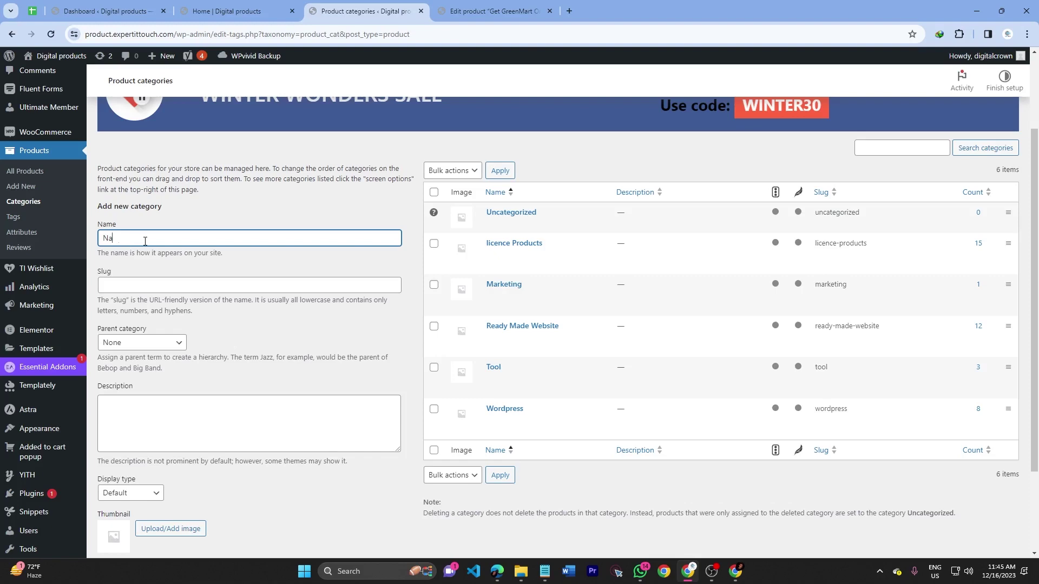
{"action": "scroll", "coordinate": [152, 271], "scroll_direction": "down", "scroll_amount": 2}
{"action": "left_click", "coordinate": [135, 455]}
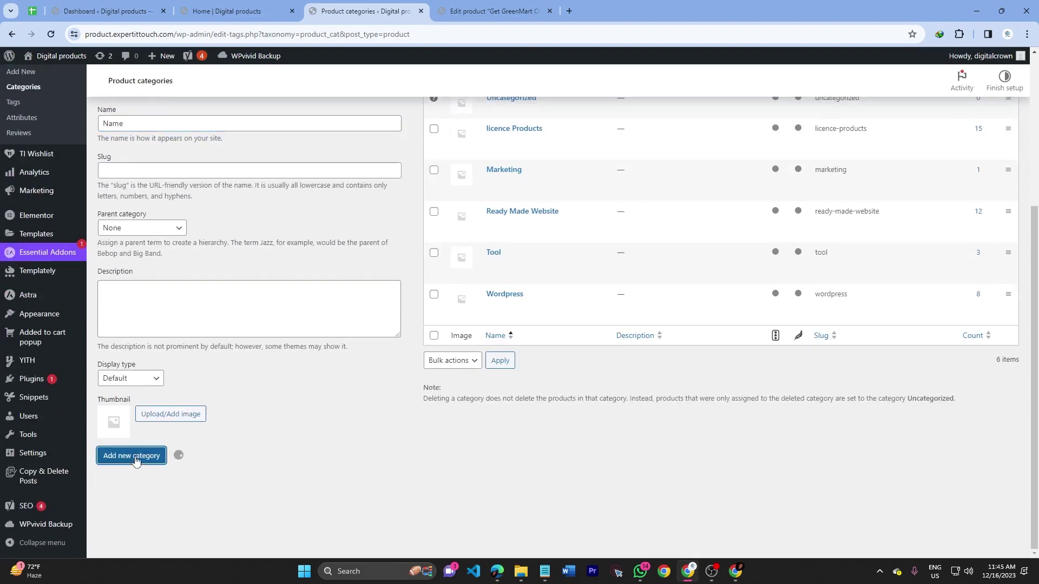
{"action": "scroll", "coordinate": [183, 432], "scroll_direction": "up", "scroll_amount": 1}
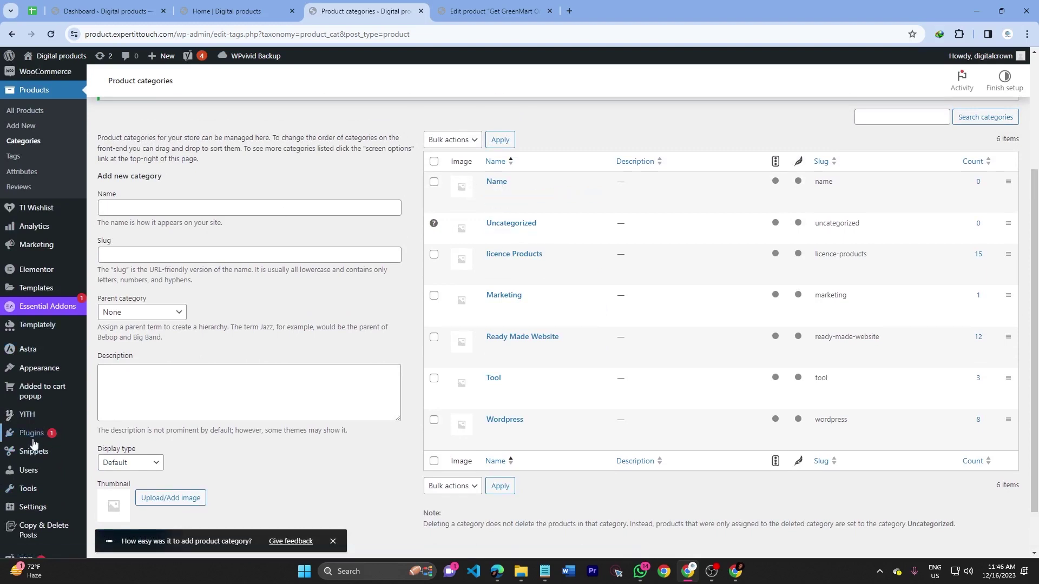
Create a new empty menu named 'Product Category' in Appearance > Menus
{"action": "mouse_move", "coordinate": [34, 423]}
{"action": "left_click", "coordinate": [119, 417]}
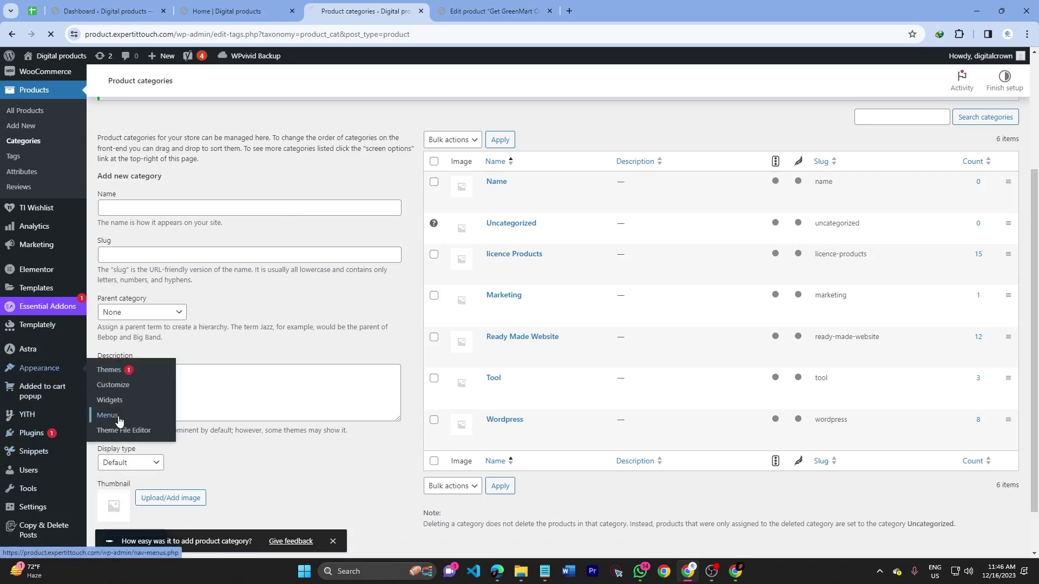
{"action": "scroll", "coordinate": [119, 422], "scroll_direction": "down", "scroll_amount": 4}
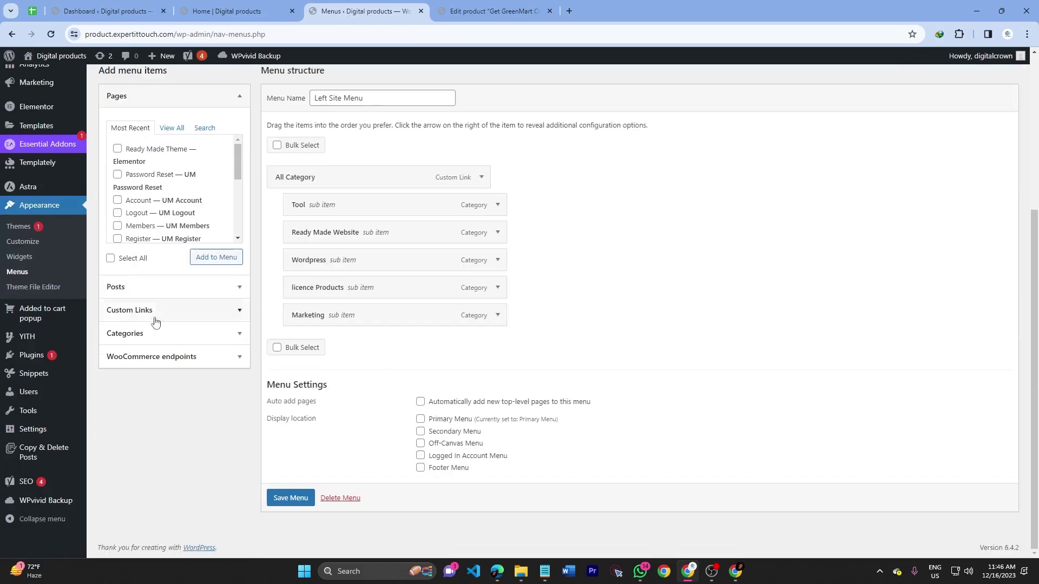
{"action": "scroll", "coordinate": [319, 321], "scroll_direction": "up", "scroll_amount": 5}
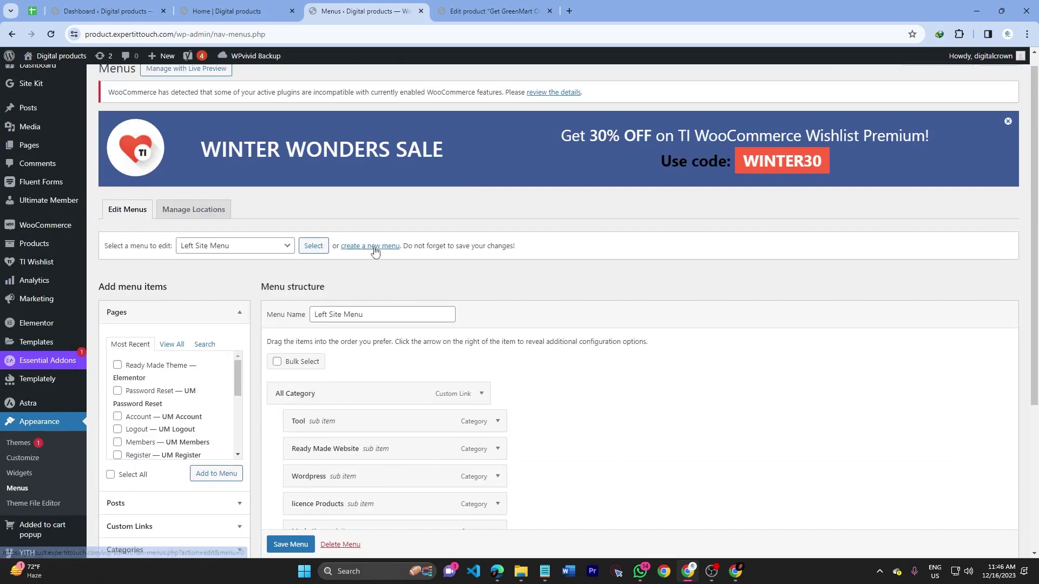
{"action": "left_click", "coordinate": [373, 247]}
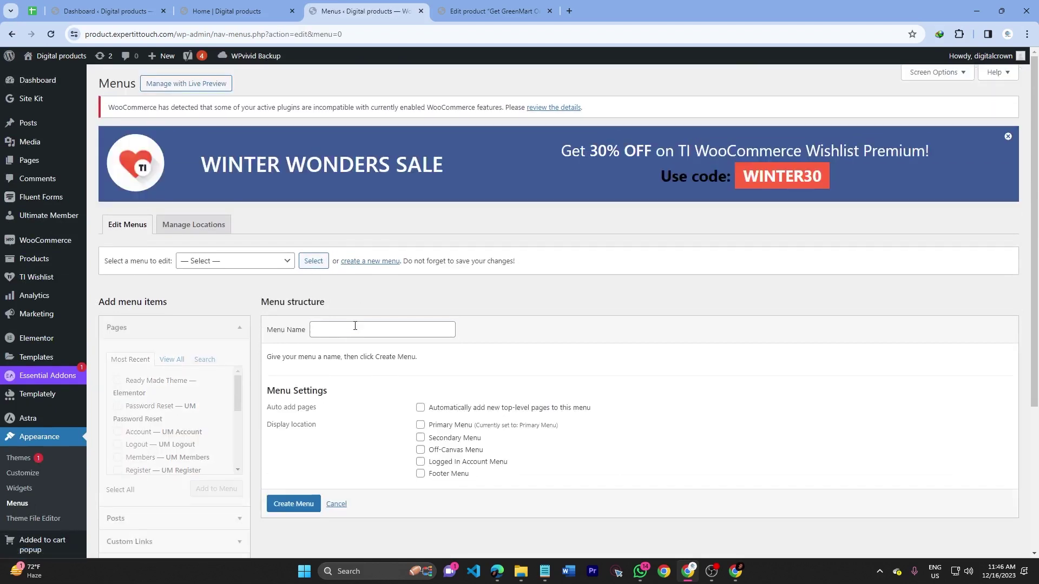
{"action": "left_click", "coordinate": [355, 325]}
{"action": "type", "text": "cam"}
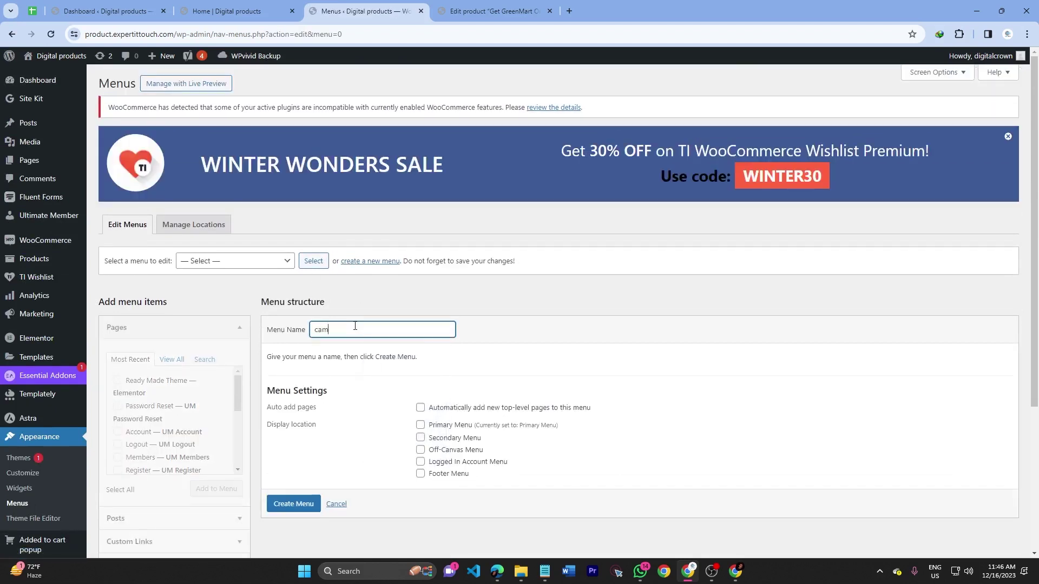
{"action": "type", "text": "Product Category"}
{"action": "left_click", "coordinate": [281, 509]}
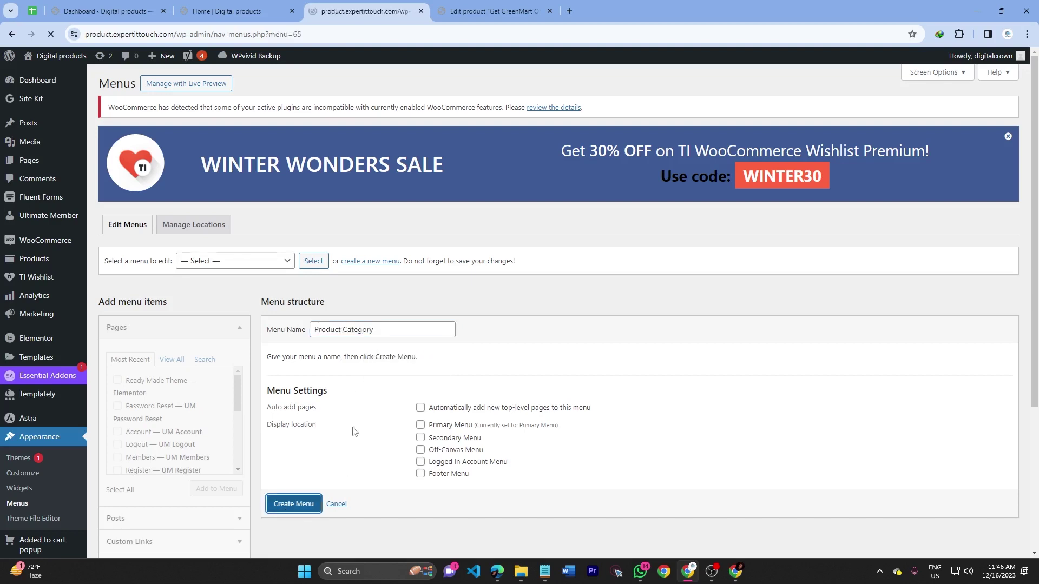
{"action": "scroll", "coordinate": [162, 379], "scroll_direction": "down", "scroll_amount": 4}
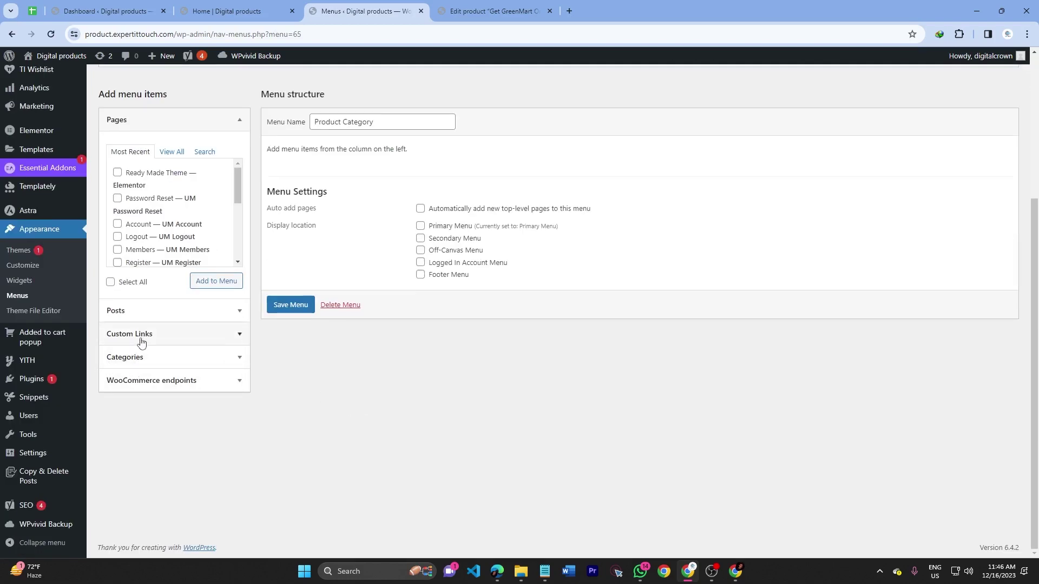
{"action": "scroll", "coordinate": [140, 340], "scroll_direction": "up", "scroll_amount": 4}
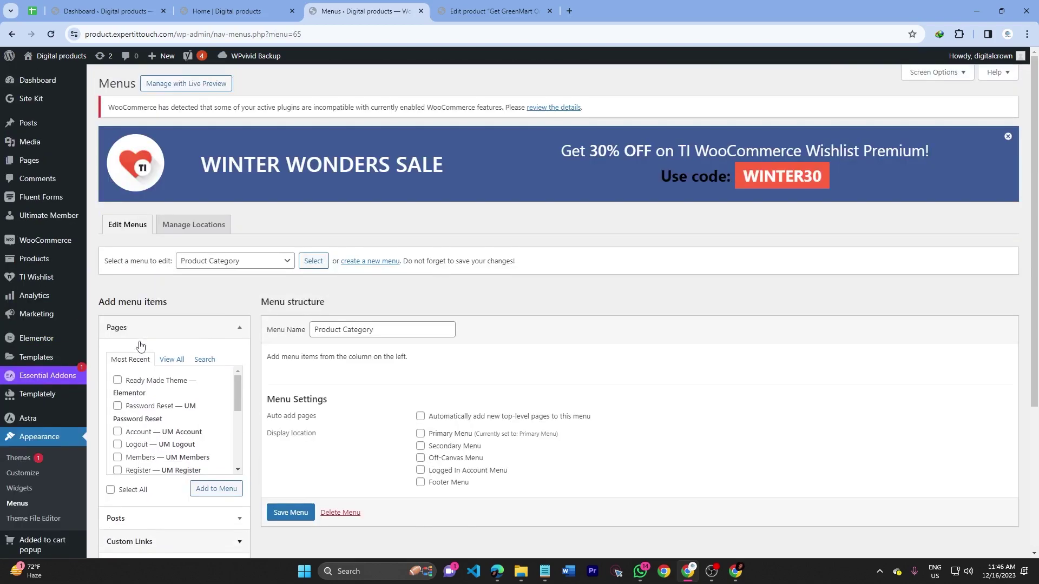
{"action": "left_click", "coordinate": [935, 73]}
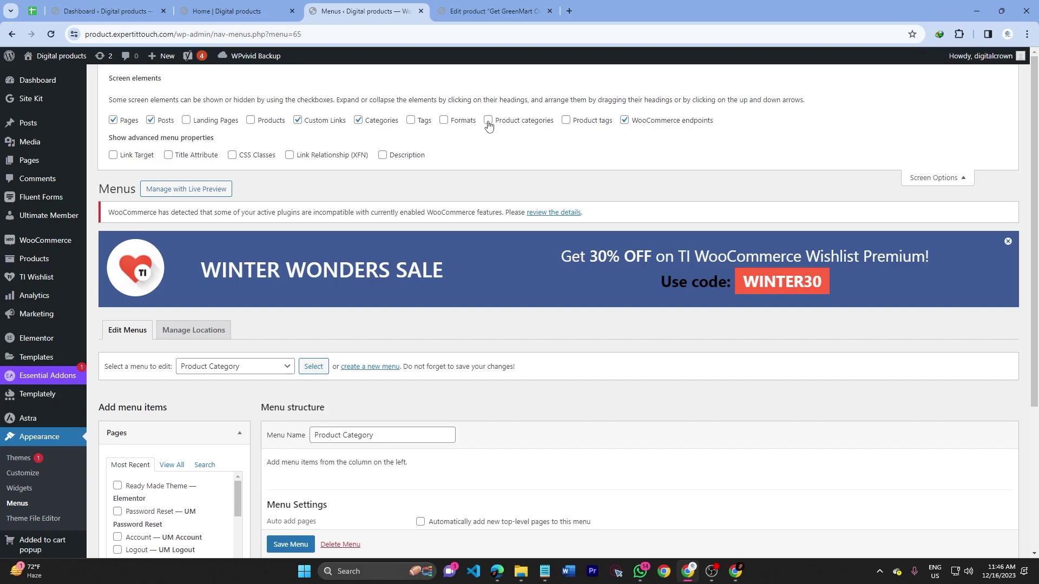
{"action": "left_click", "coordinate": [953, 182]}
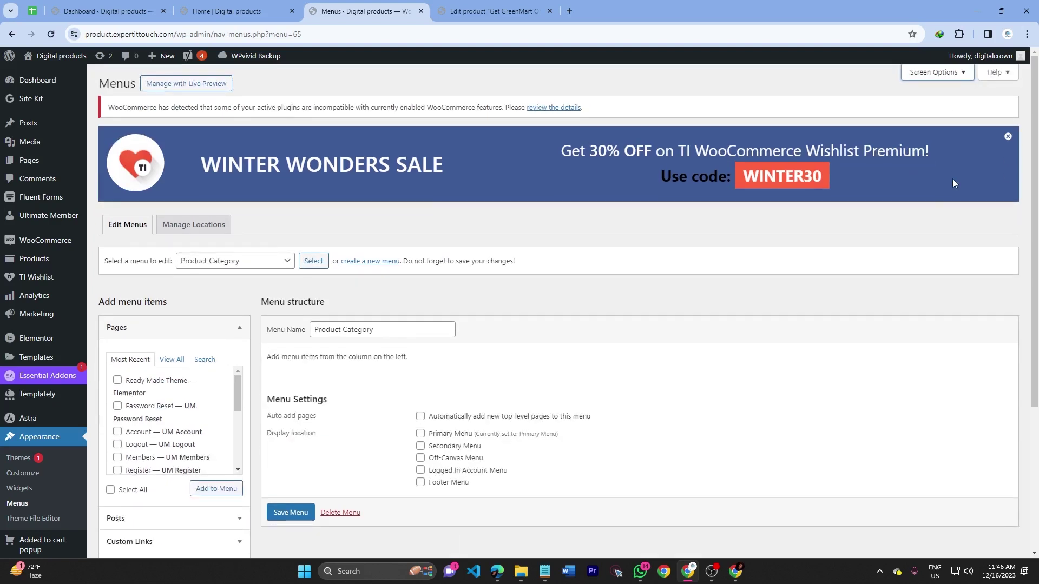
{"action": "scroll", "coordinate": [131, 462], "scroll_direction": "down", "scroll_amount": 5}
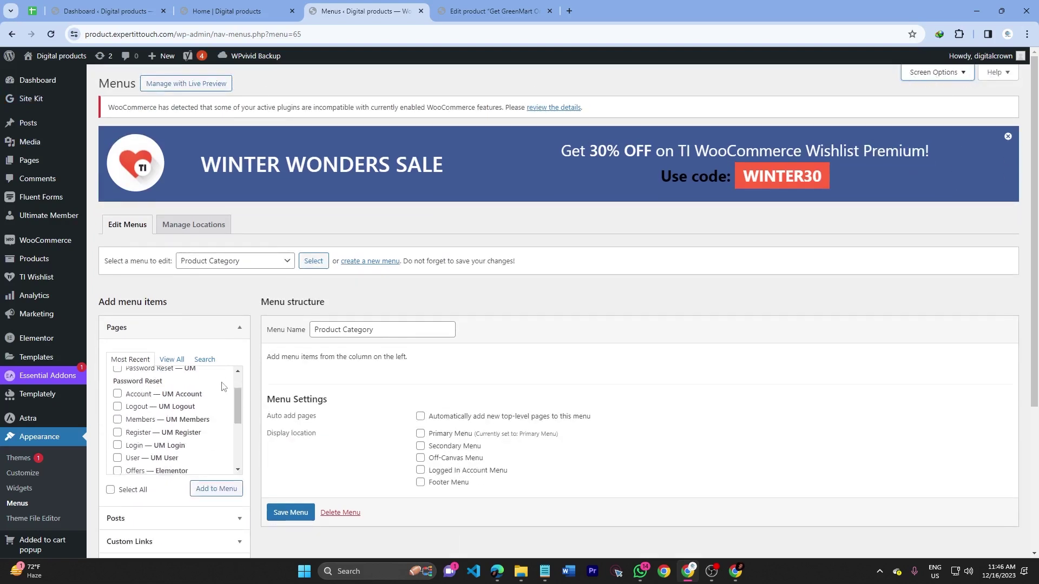
{"action": "scroll", "coordinate": [132, 463], "scroll_direction": "down", "scroll_amount": 4}
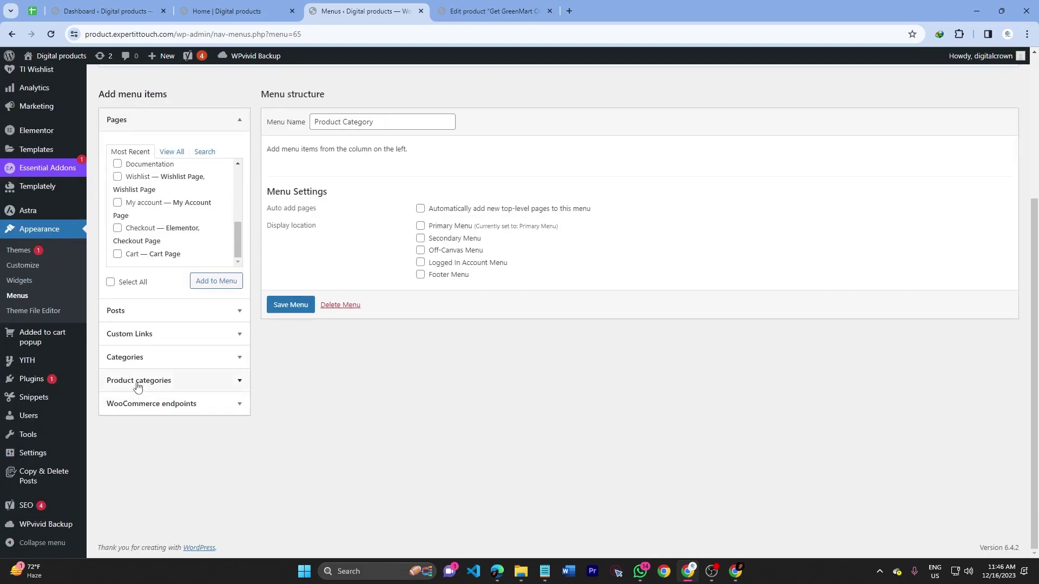
Add the licence Products, Marketing, Ready Made Website and Tool categories as menu items and save
{"action": "left_click", "coordinate": [195, 389]}
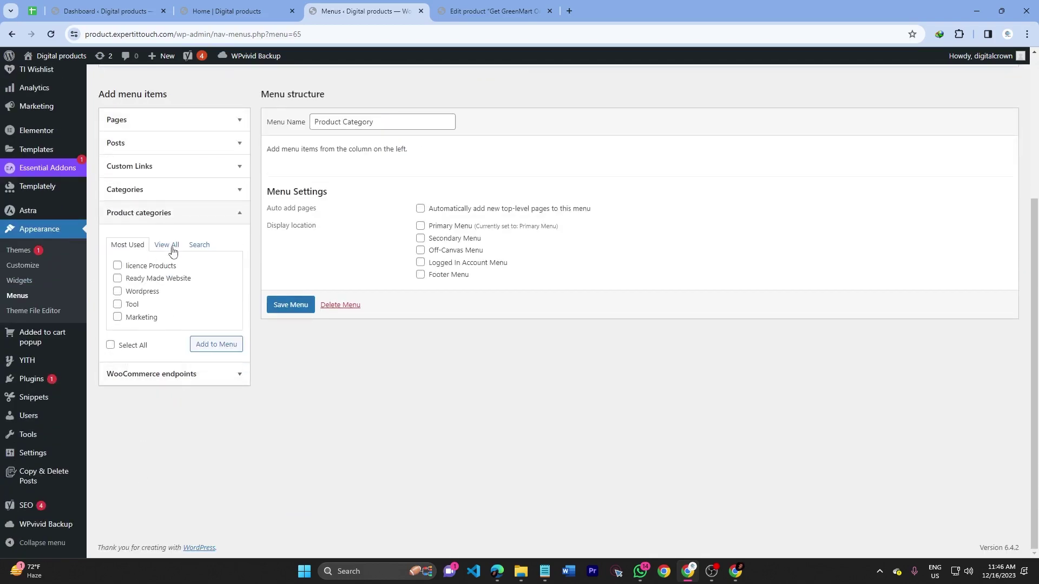
{"action": "left_click", "coordinate": [167, 246]}
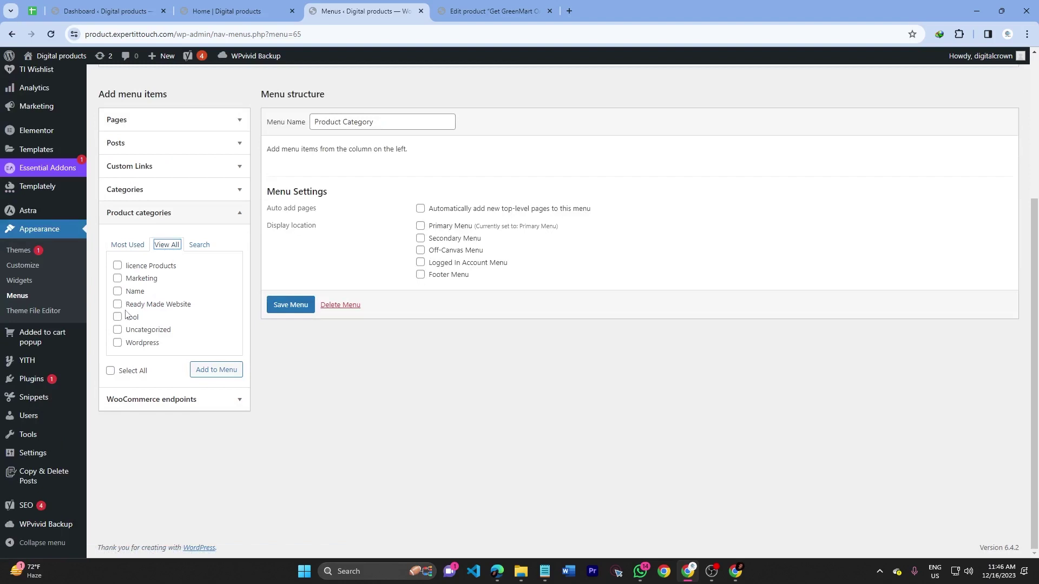
{"action": "left_click", "coordinate": [117, 265]}
{"action": "left_click", "coordinate": [117, 278]}
{"action": "left_click", "coordinate": [117, 304]}
{"action": "left_click", "coordinate": [118, 317]}
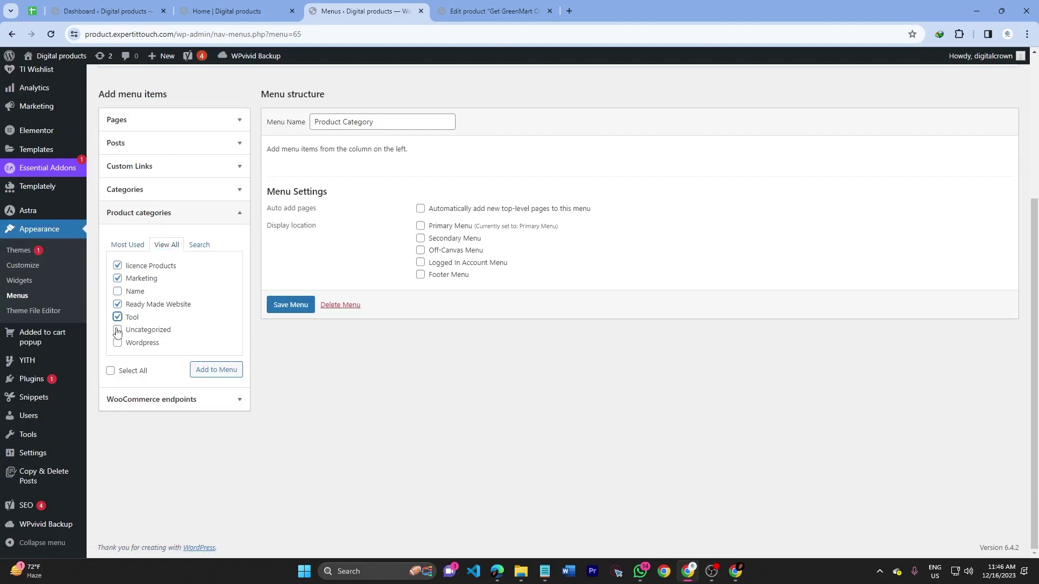
{"action": "left_click", "coordinate": [214, 377]}
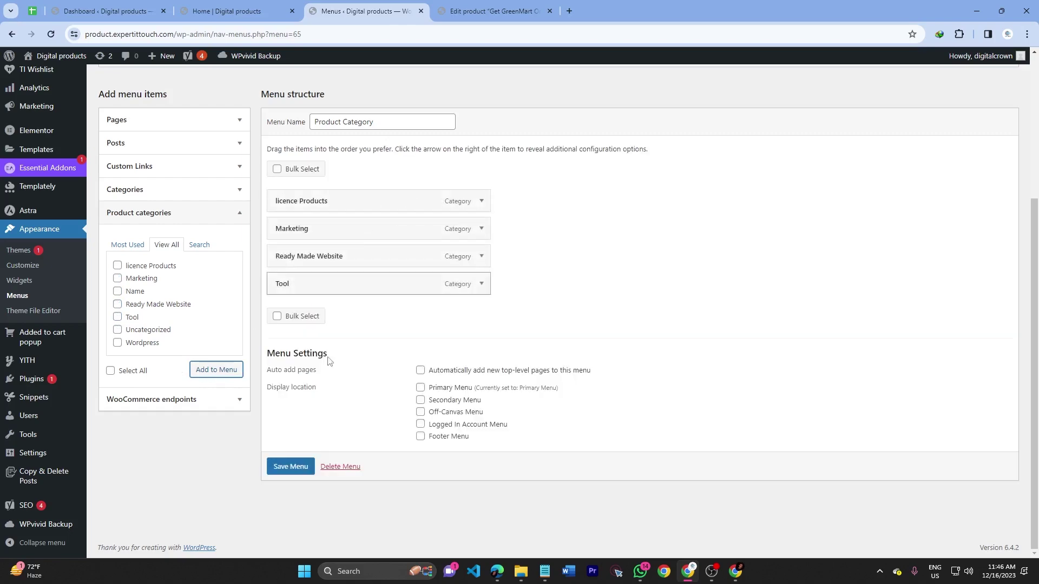
{"action": "left_click", "coordinate": [291, 467]}
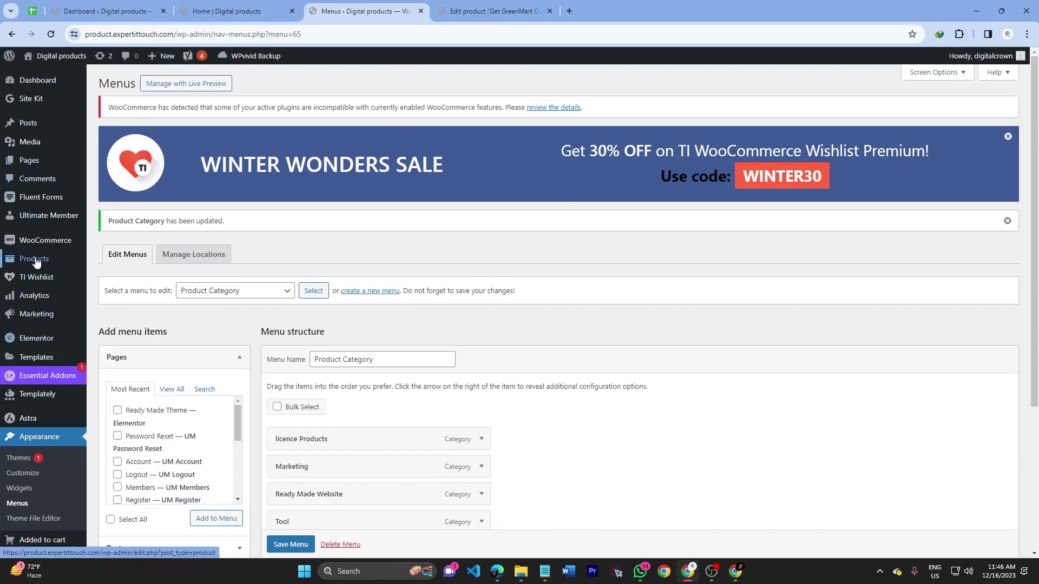
Open Elementor's Theme Builder in a new tab and switch to it
{"action": "mouse_move", "coordinate": [35, 262]}
{"action": "mouse_move", "coordinate": [46, 296]}
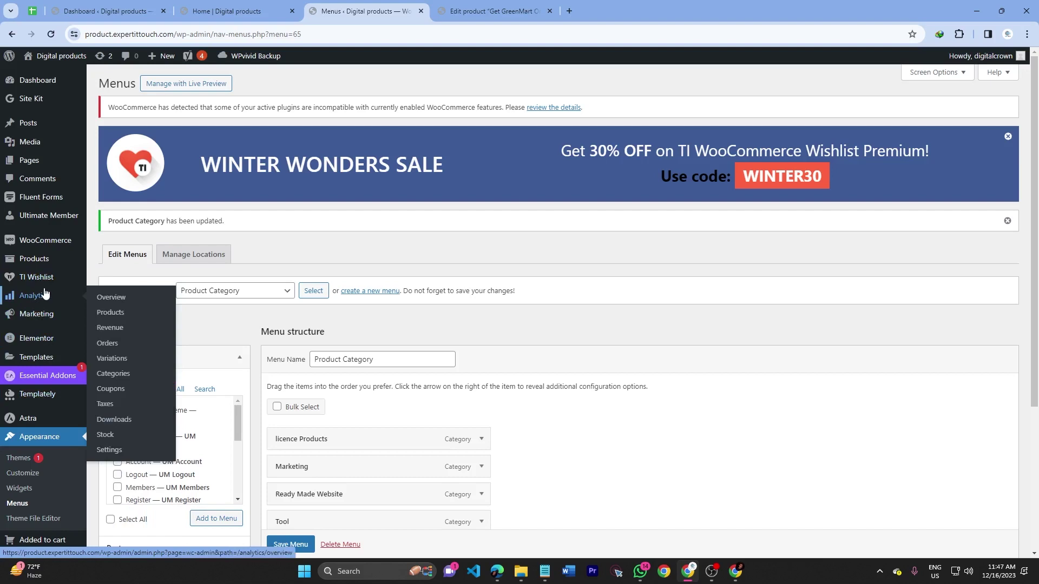
{"action": "mouse_move", "coordinate": [204, 51]}
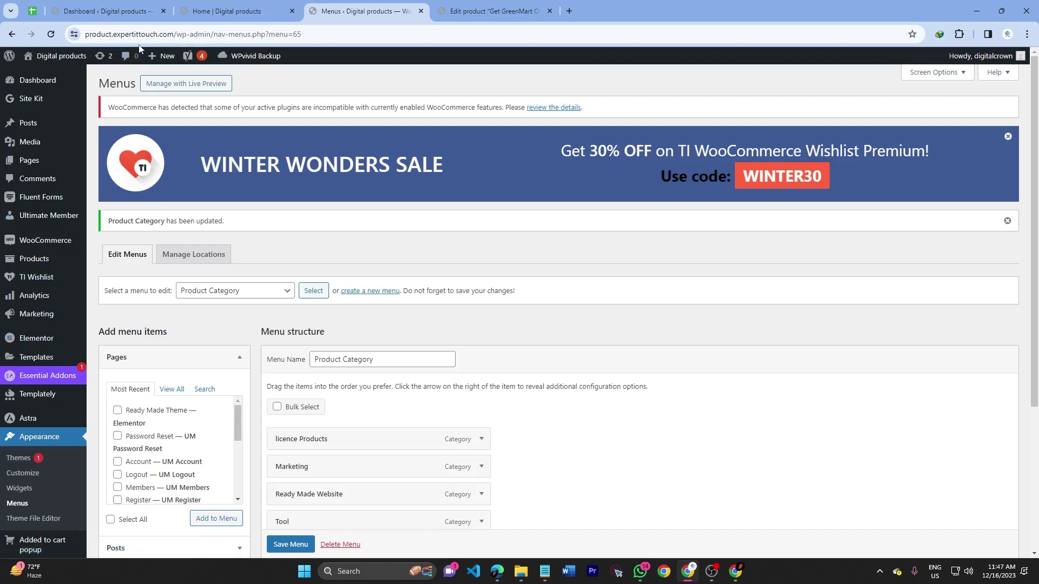
{"action": "middle_click", "coordinate": [411, 165]}
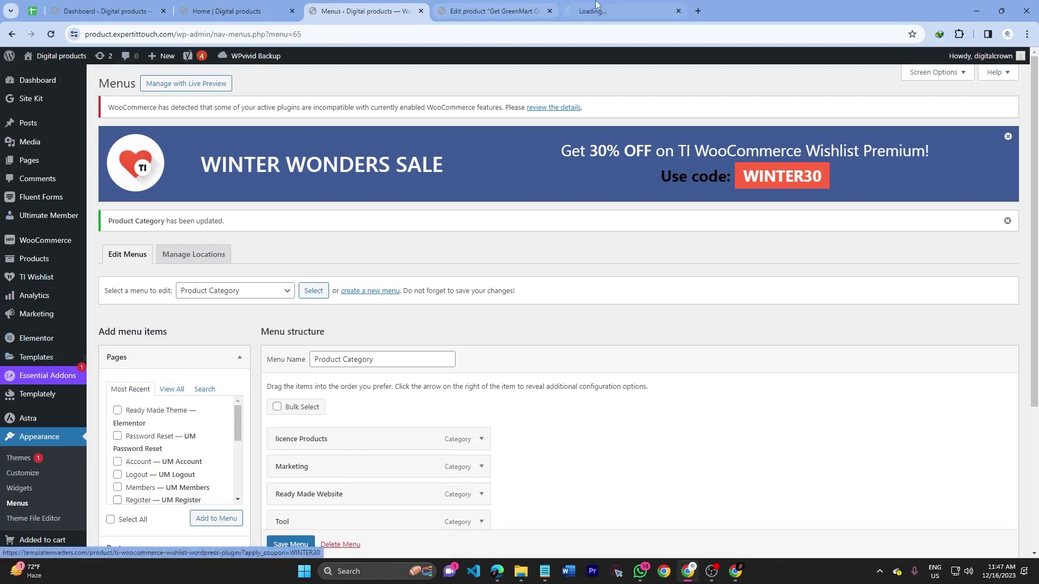
{"action": "left_click", "coordinate": [595, 5]}
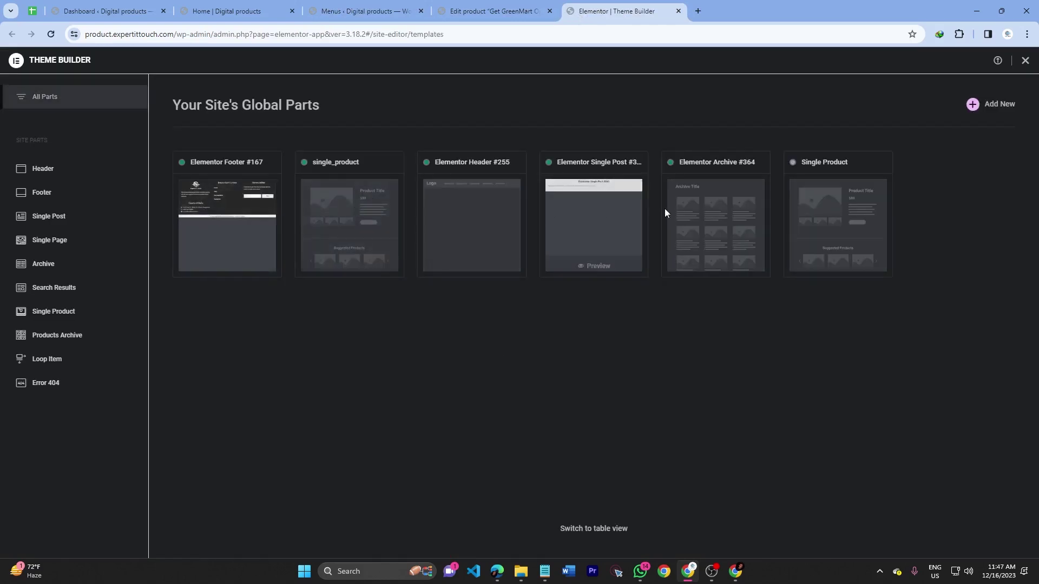
Edit Header #255, add a one-column section at the top, and search widgets for 'nav'
{"action": "left_click", "coordinate": [482, 216]}
{"action": "left_click", "coordinate": [984, 166]}
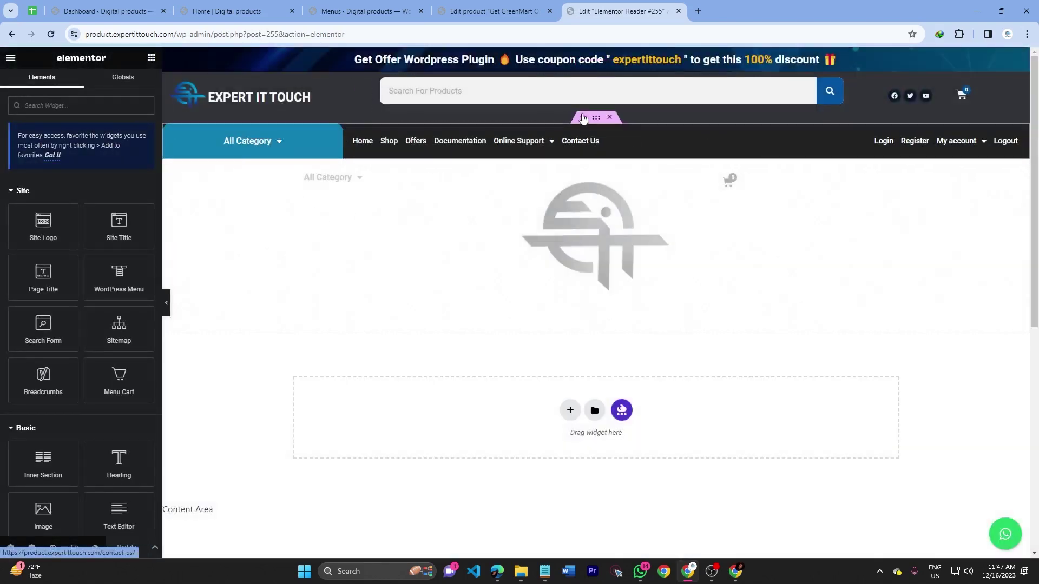
{"action": "left_click", "coordinate": [571, 173]}
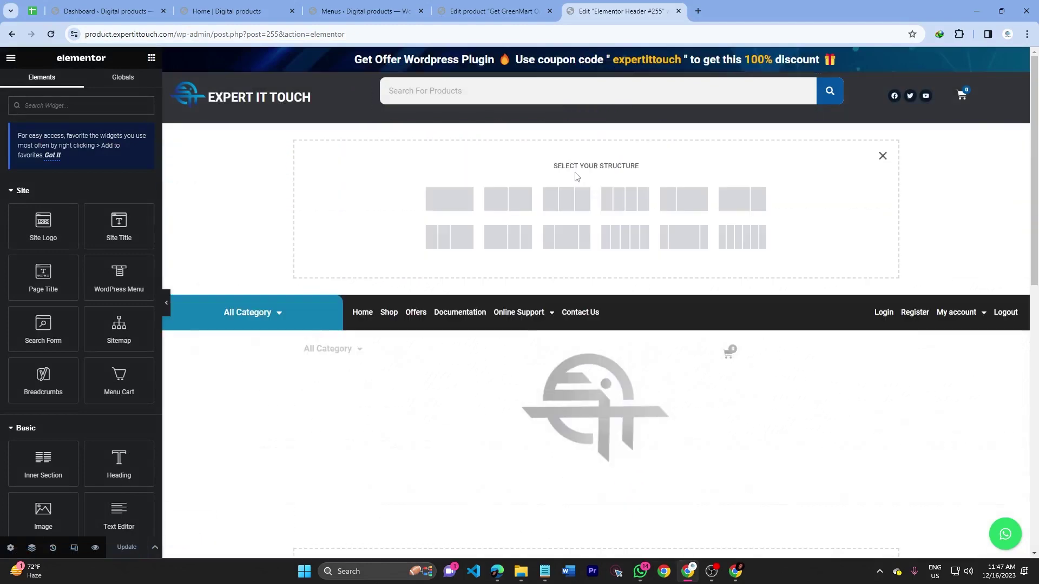
{"action": "left_click", "coordinate": [449, 199]}
{"action": "left_click", "coordinate": [151, 58]}
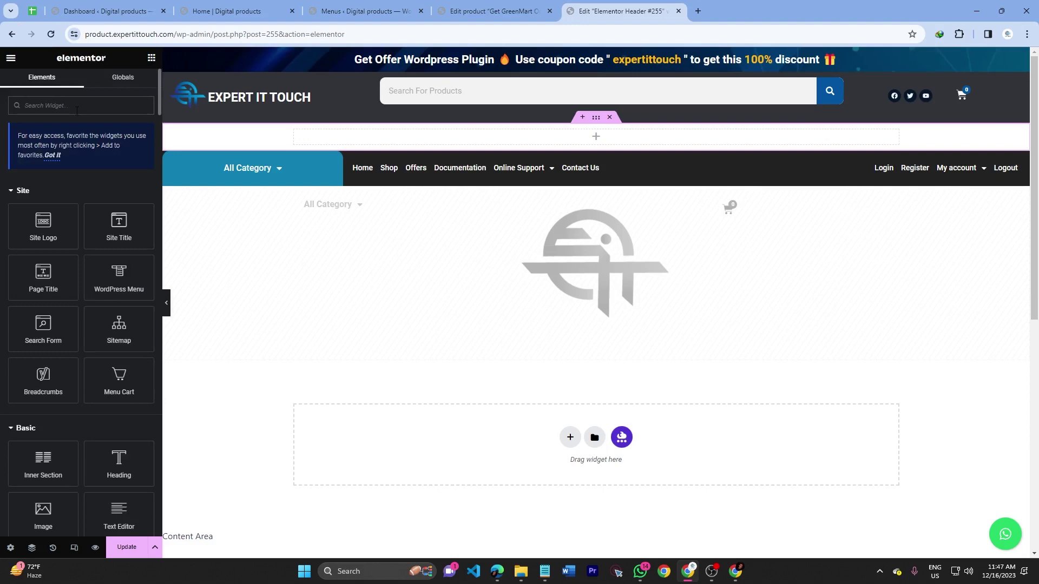
{"action": "type", "text": "nav"}
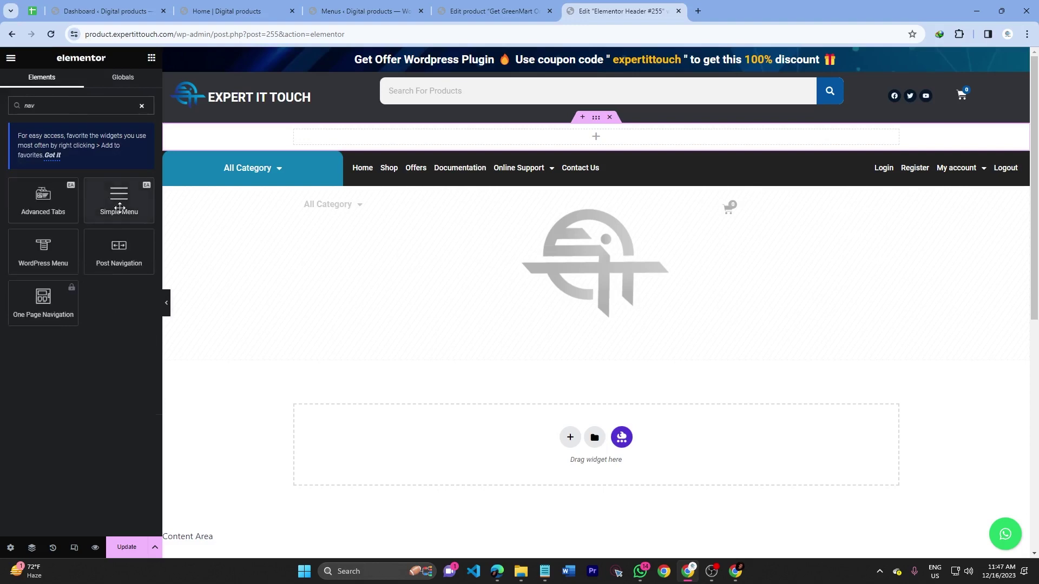
Drag a WordPress Menu widget into the new section and keep its layout Horizontal
{"action": "left_click_drag", "start_coordinate": [43, 247], "coordinate": [495, 144]}
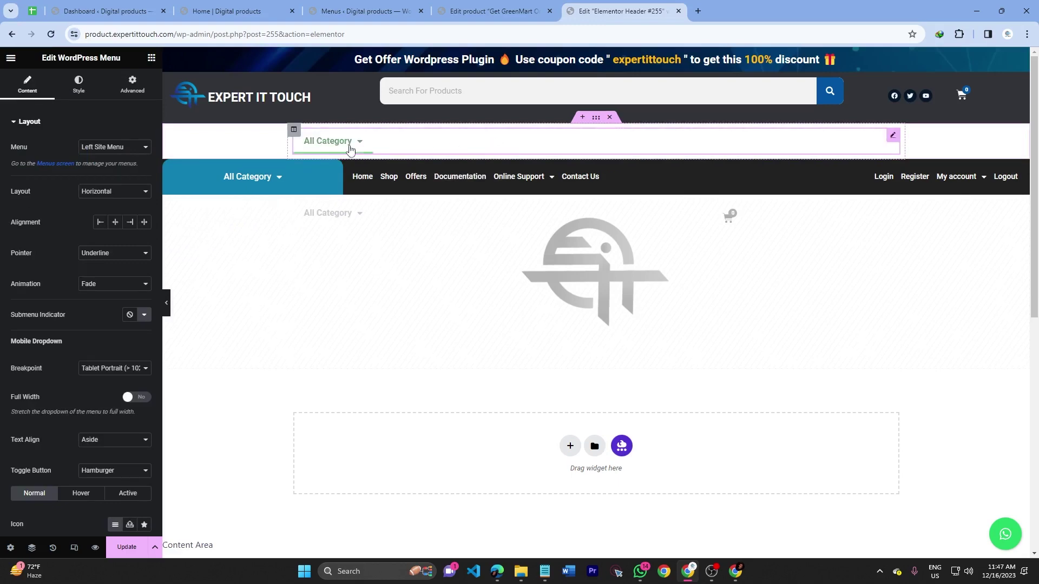
{"action": "mouse_move", "coordinate": [350, 150]}
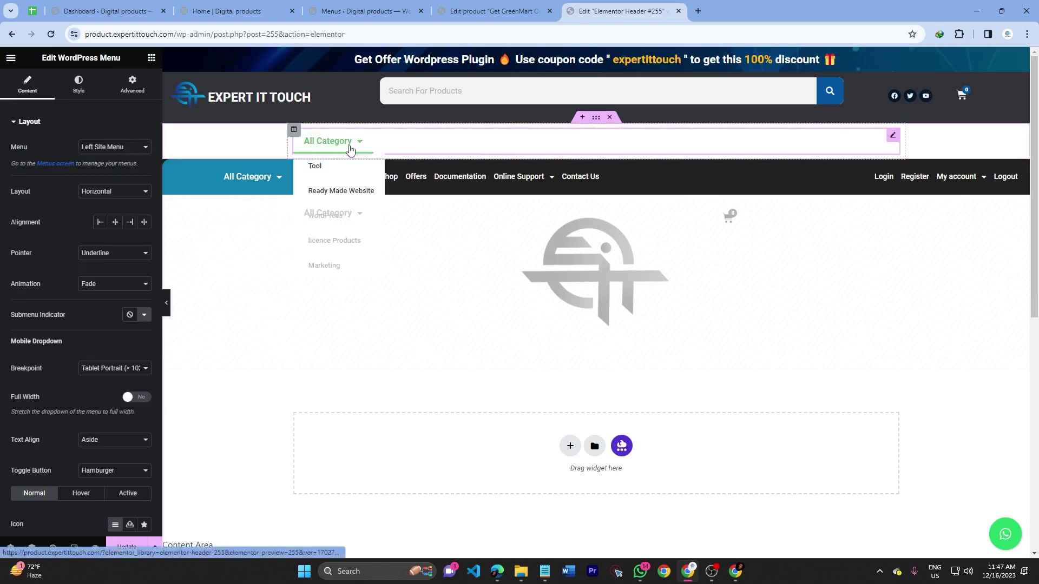
{"action": "left_click", "coordinate": [108, 148]}
{"action": "left_click", "coordinate": [29, 183]}
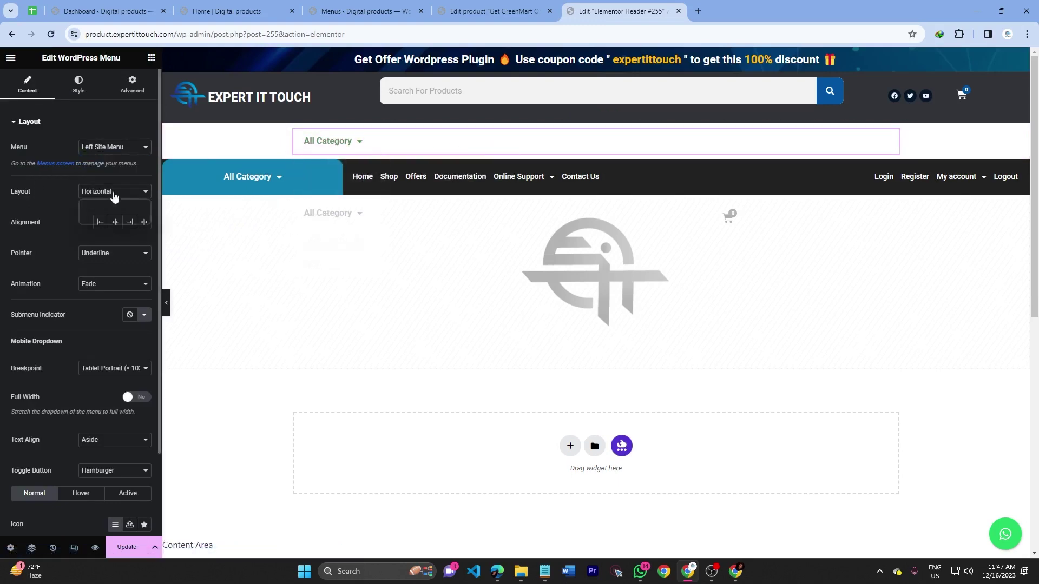
{"action": "left_click", "coordinate": [114, 192]}
{"action": "left_click", "coordinate": [111, 207]}
{"action": "left_click", "coordinate": [112, 193]}
{"action": "left_click", "coordinate": [106, 219]}
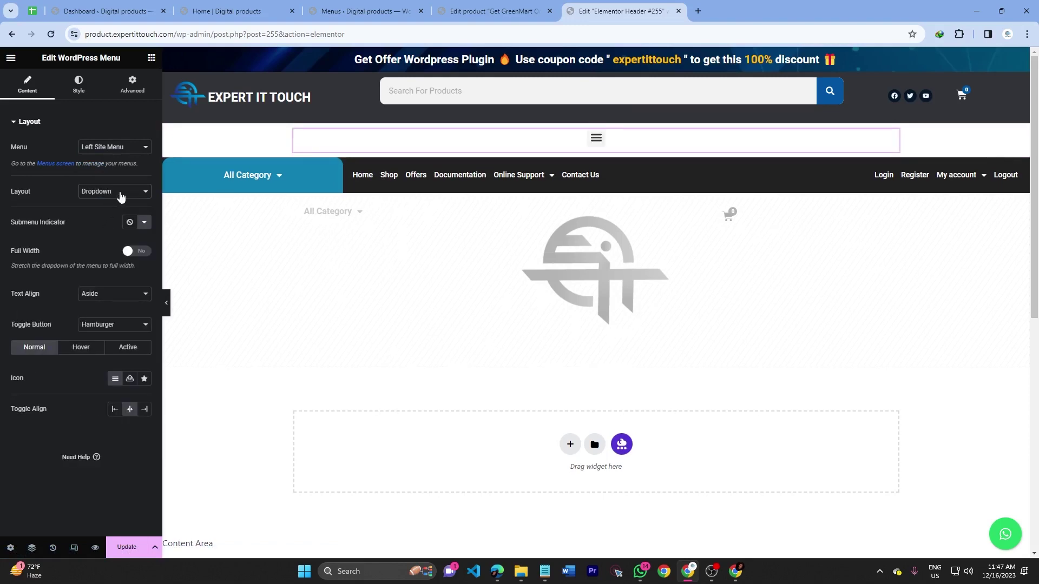
{"action": "left_click", "coordinate": [122, 194]}
{"action": "left_click", "coordinate": [114, 203]}
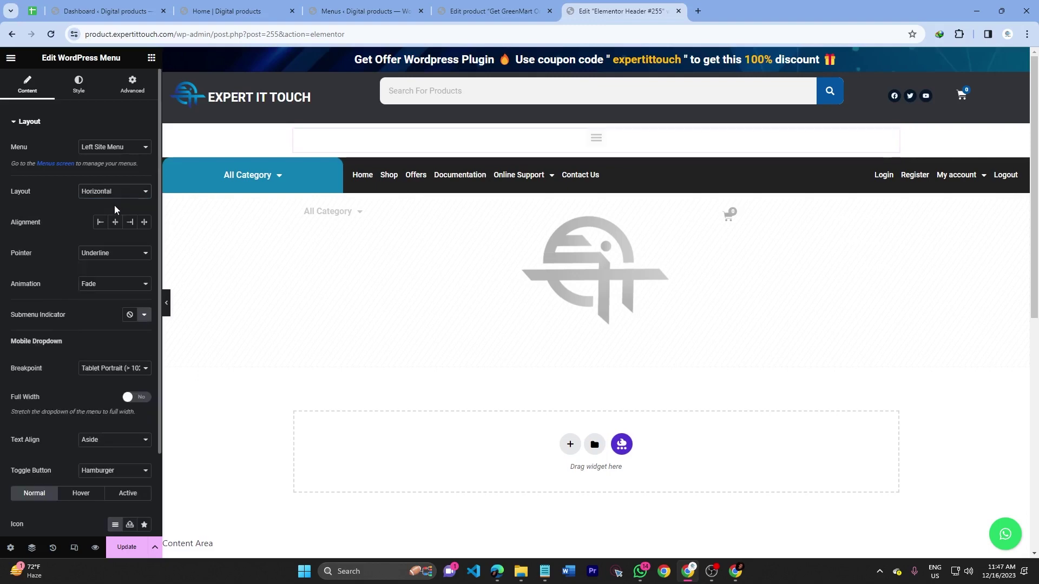
Set the menu widget's dropdown breakpoint to Mobile Portrait
{"action": "mouse_move", "coordinate": [357, 152]}
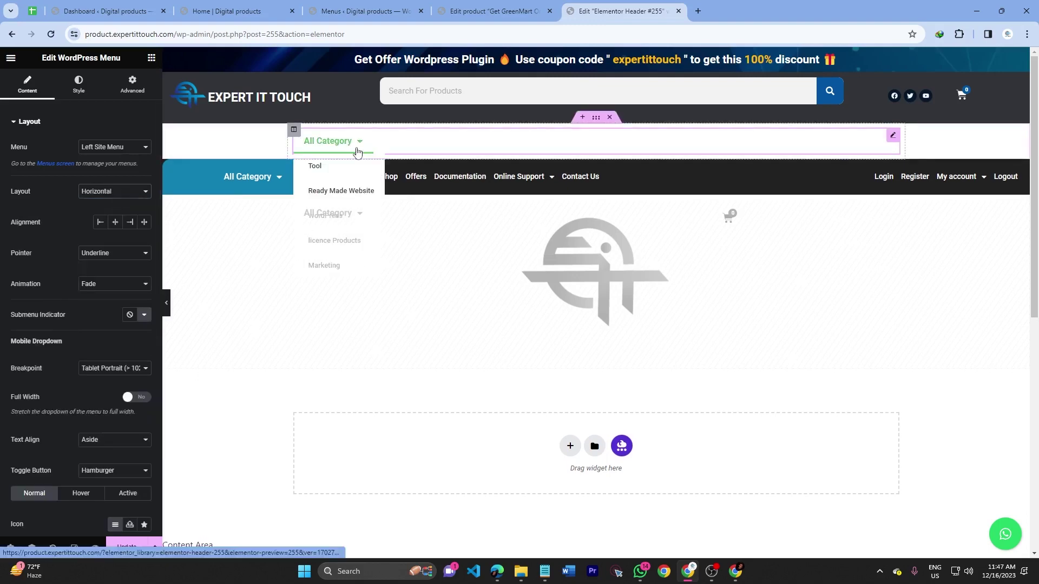
{"action": "left_click", "coordinate": [122, 368]}
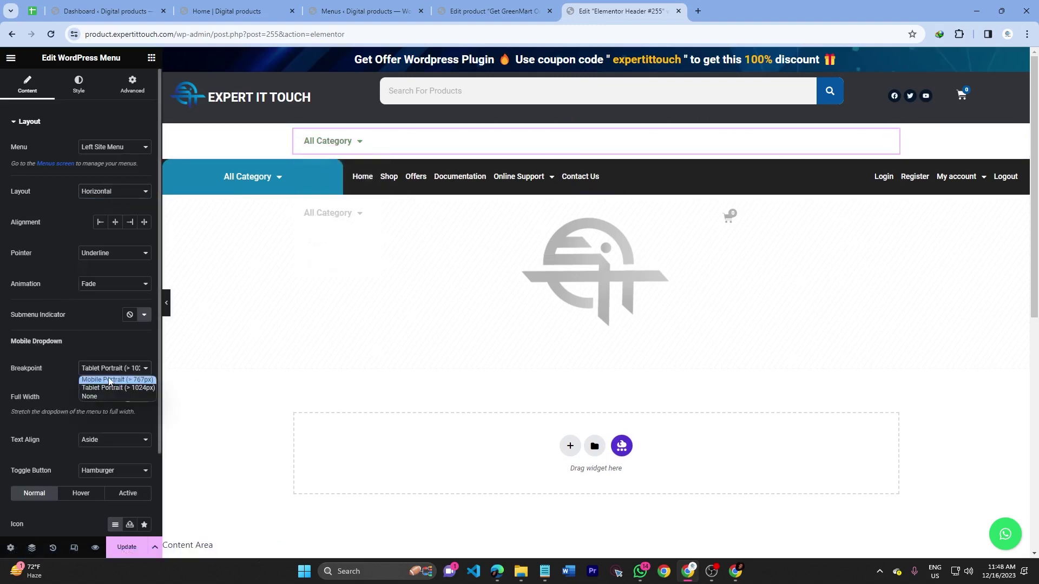
{"action": "left_click", "coordinate": [94, 396]}
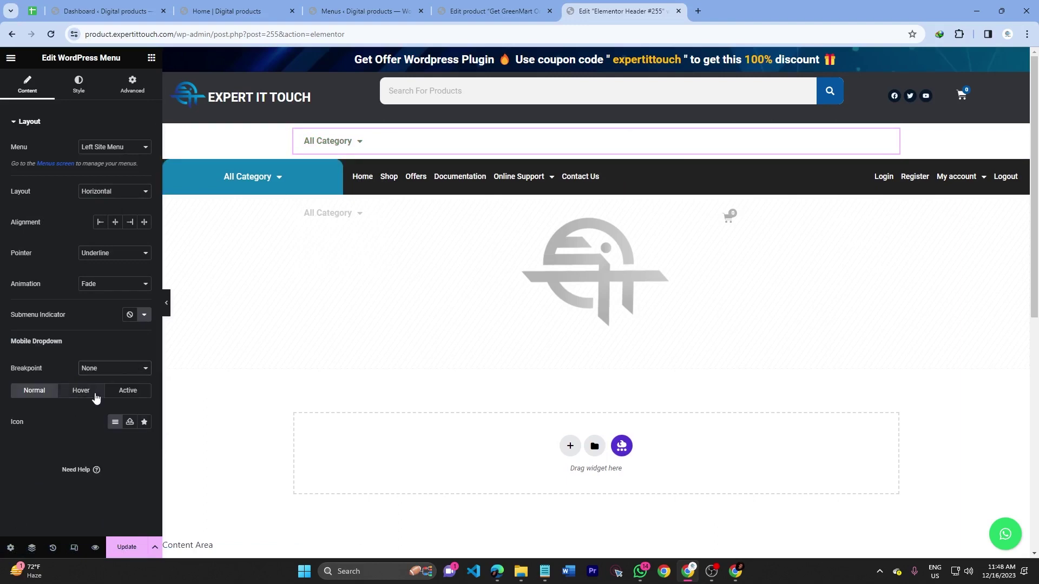
{"action": "left_click", "coordinate": [115, 368]}
{"action": "left_click", "coordinate": [100, 379]}
{"action": "left_click", "coordinate": [114, 147]}
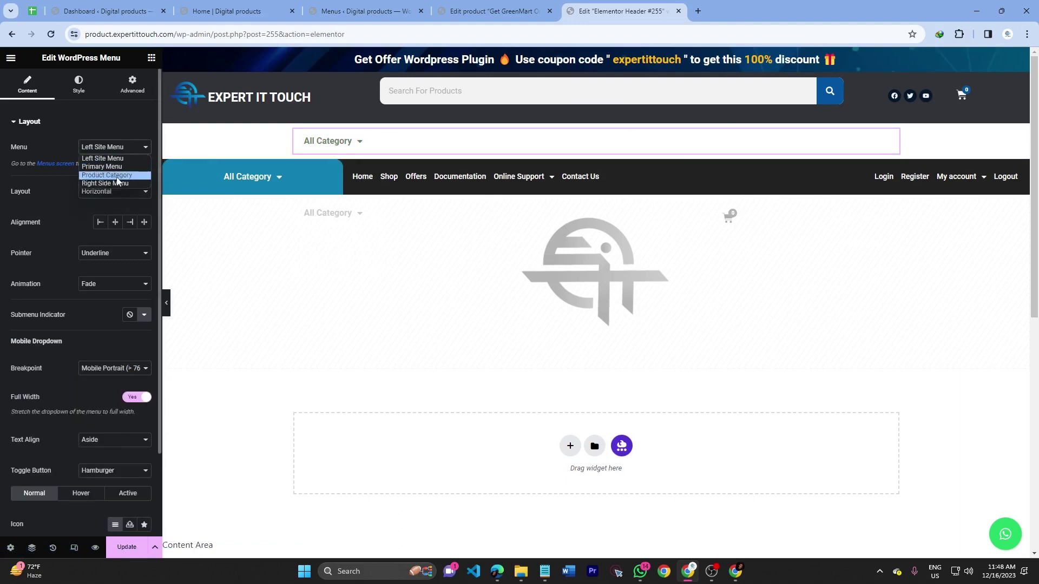
Select the Product Category menu in the widget and set the breakpoint to Tablet Portrait
{"action": "left_click", "coordinate": [108, 175]}
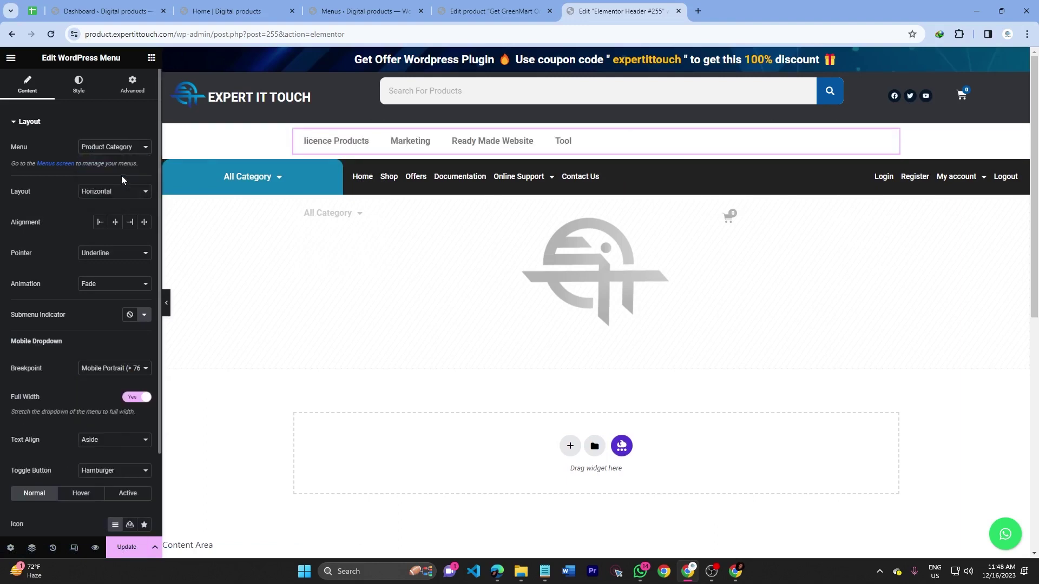
{"action": "left_click", "coordinate": [96, 148]}
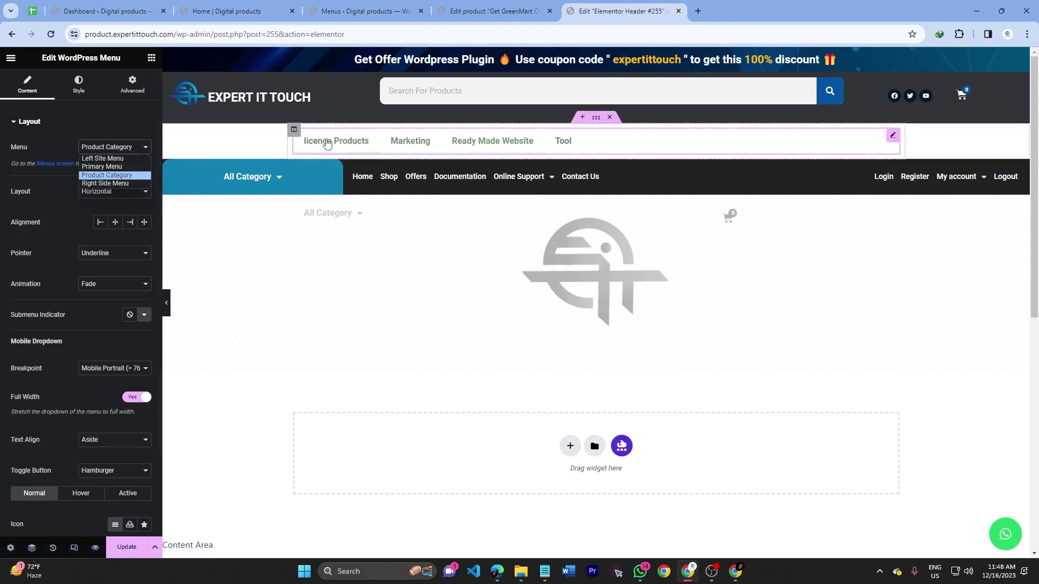
{"action": "left_click", "coordinate": [30, 121]}
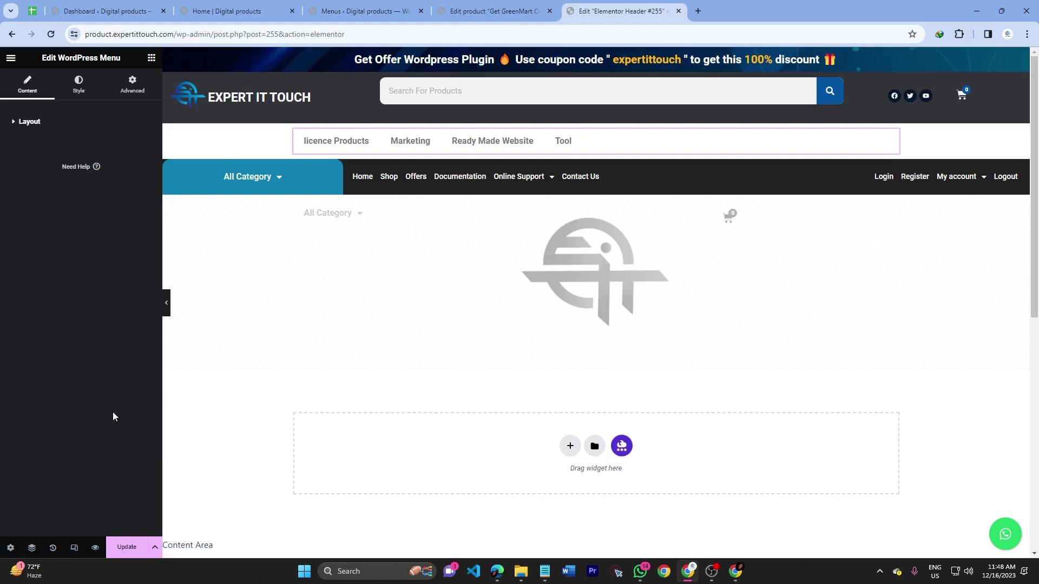
{"action": "left_click", "coordinate": [34, 124]}
{"action": "left_click", "coordinate": [109, 371]}
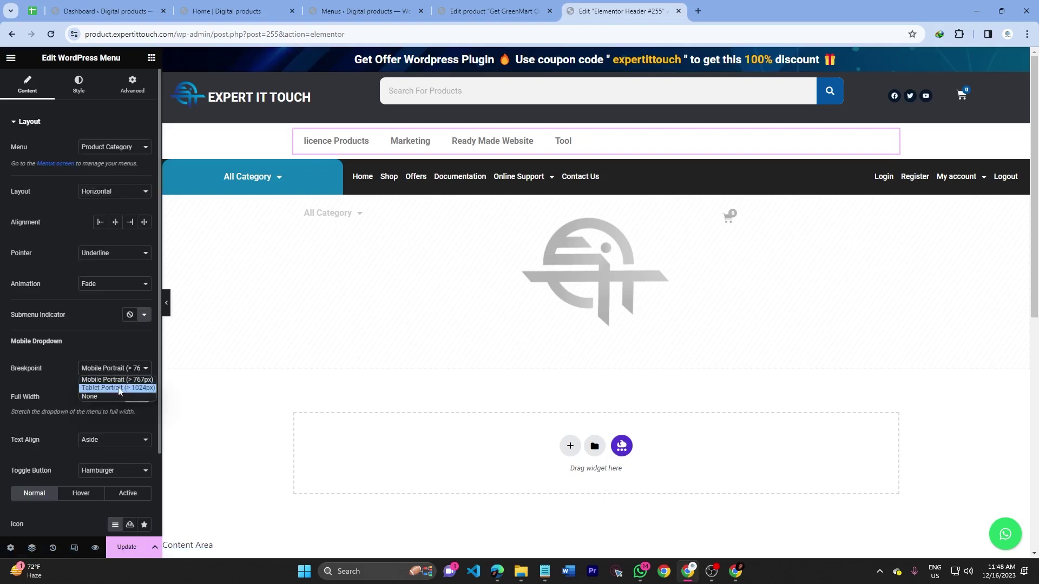
{"action": "left_click", "coordinate": [119, 388]}
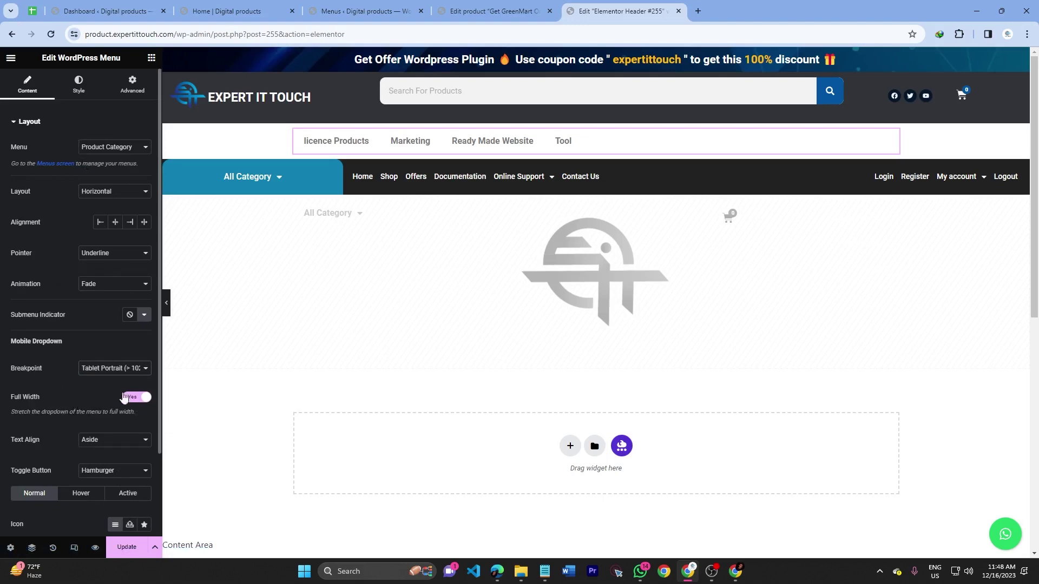
Center the menu alignment, save with Update, dismiss the cart popup, and open a new tab
{"action": "left_click", "coordinate": [116, 222]}
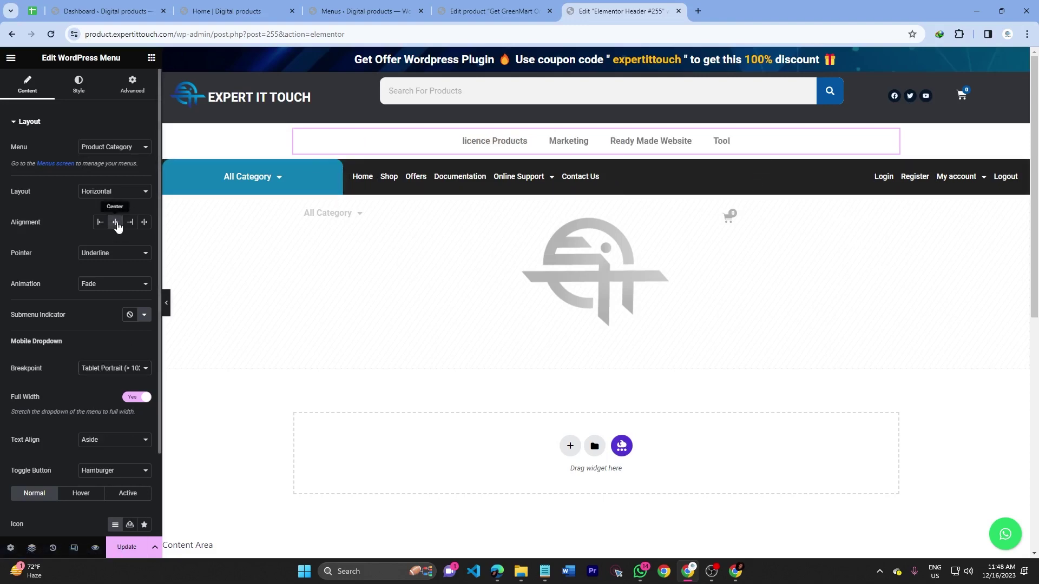
{"action": "left_click", "coordinate": [127, 547]}
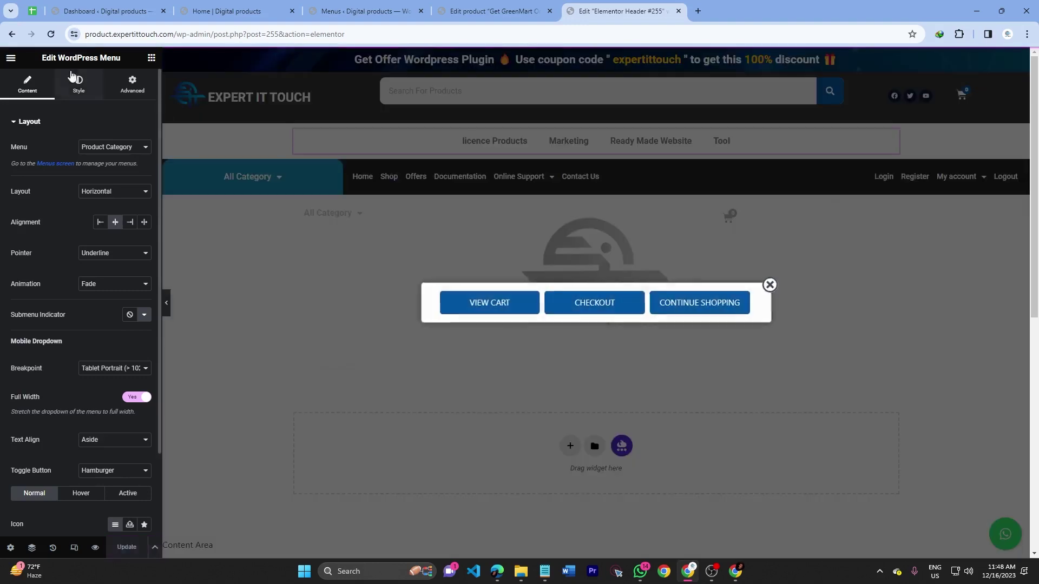
{"action": "left_click", "coordinate": [770, 285]}
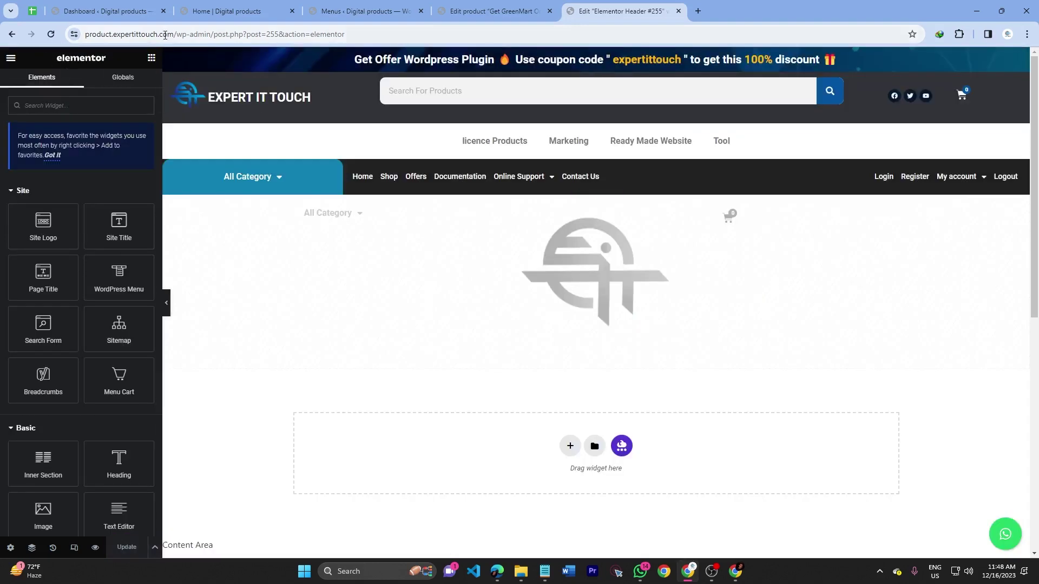
{"action": "left_click", "coordinate": [697, 11]}
Load the live site's home page in the new tab to view the centred Product Category menu
{"action": "type", "text": "https://product.expertittouch.com/"}
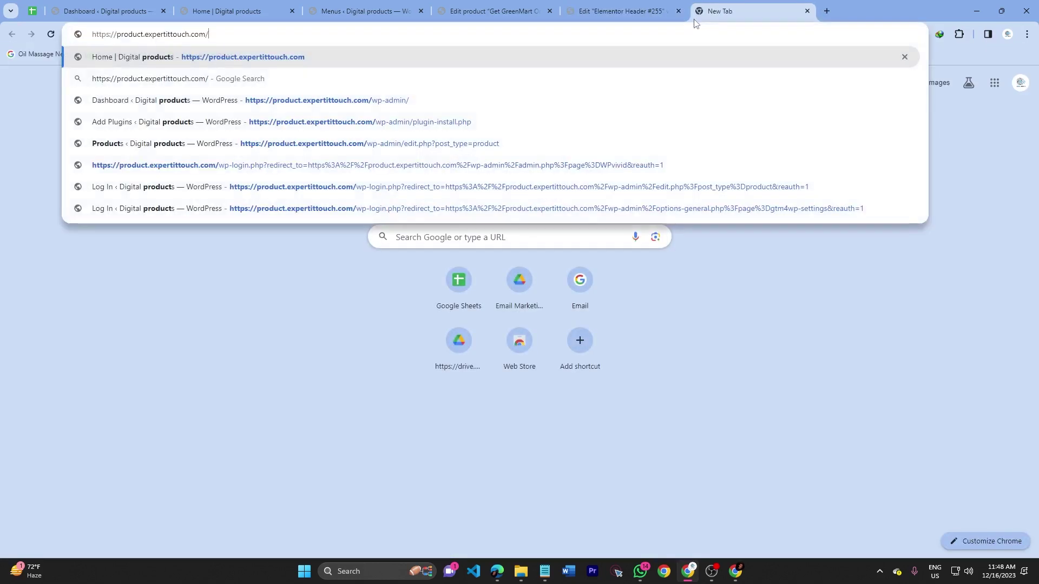
{"action": "key", "text": "Return"}
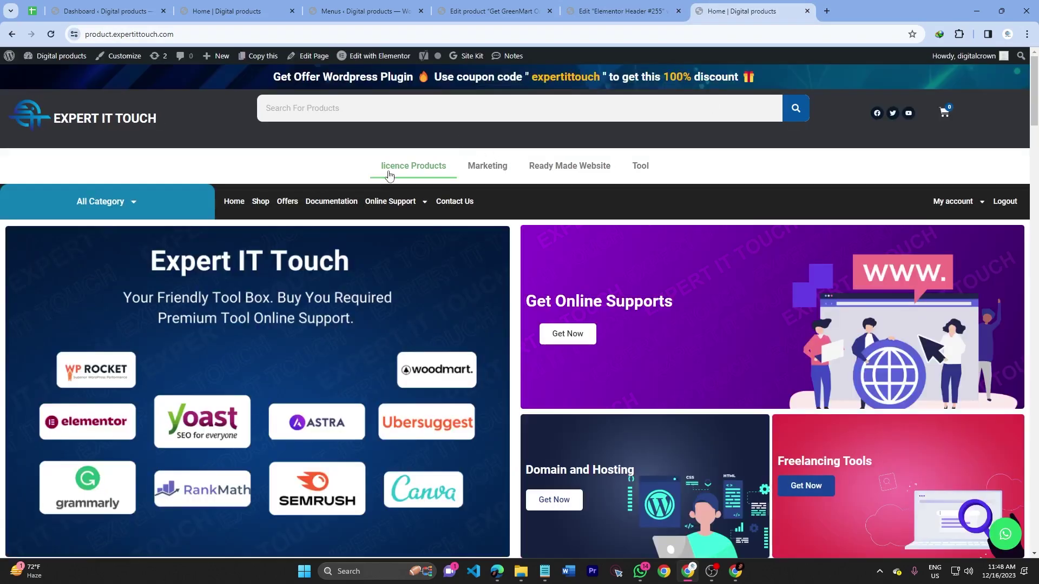